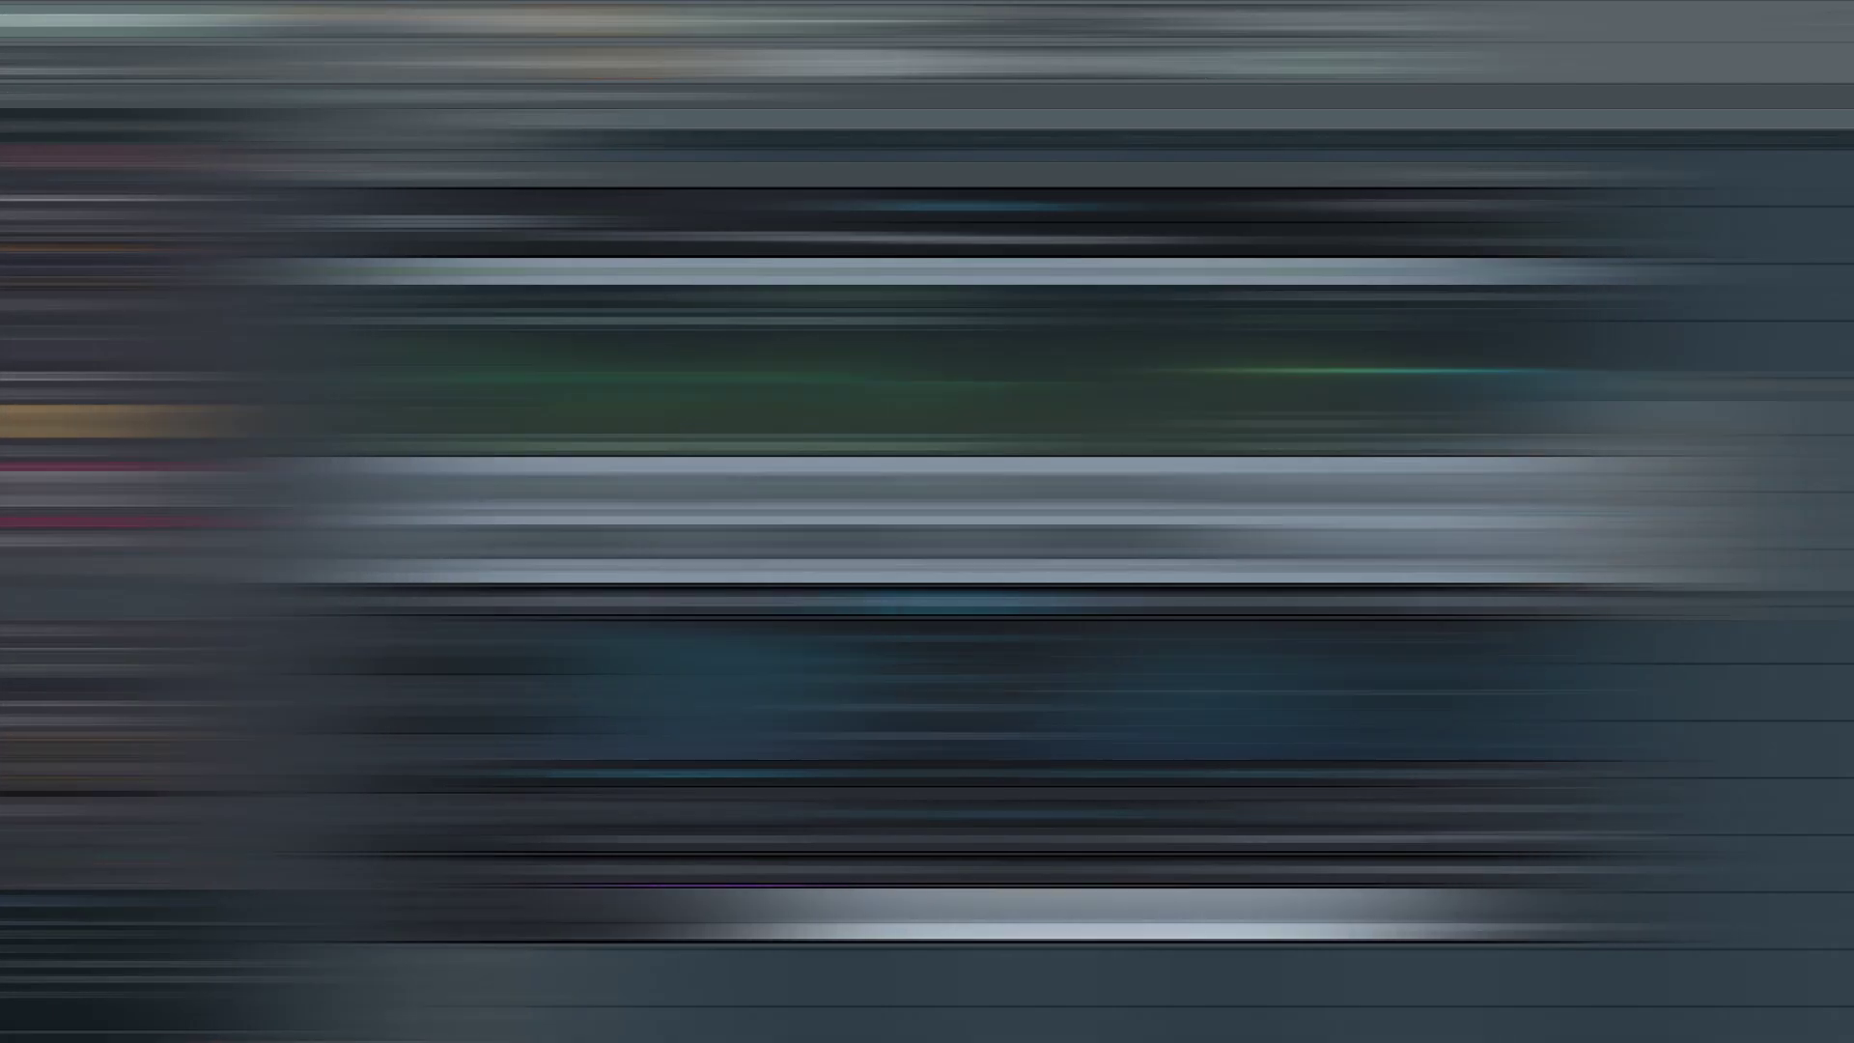
Step: Step forward through the synth presets to audition the string pads
click(1358, 204)
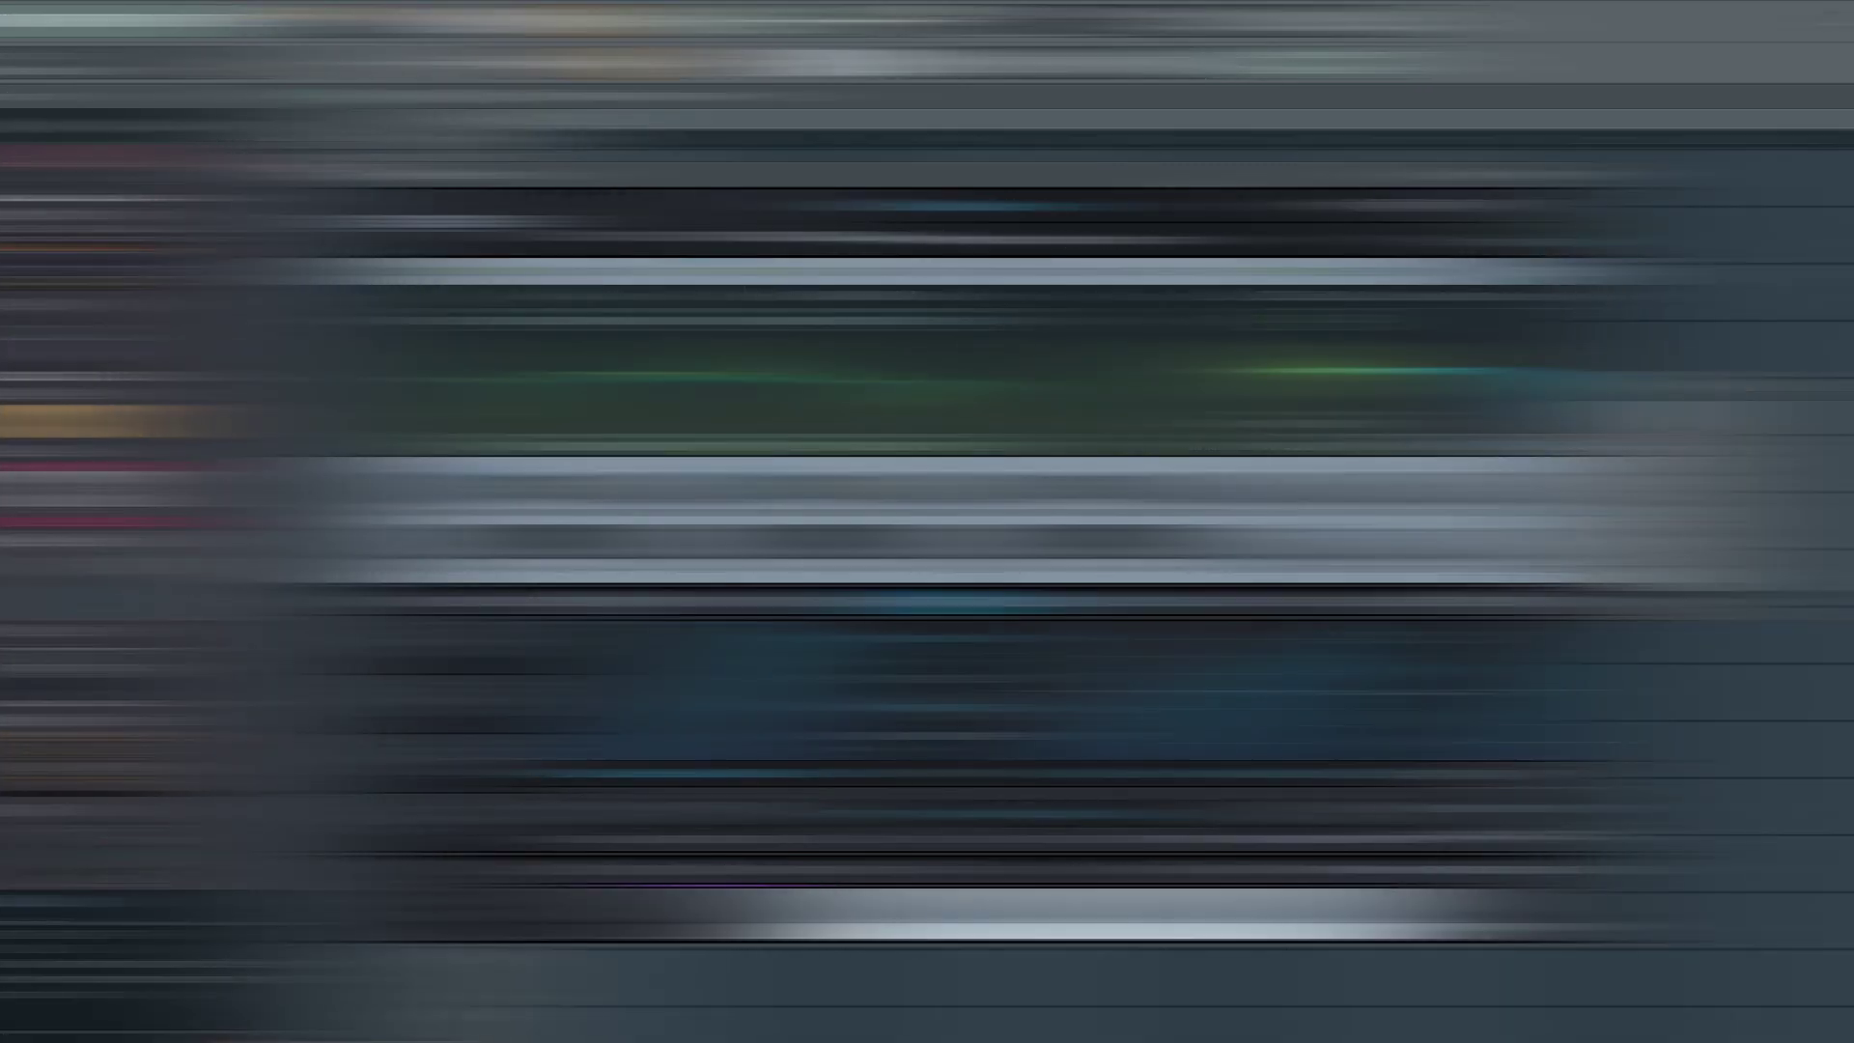
click(1357, 206)
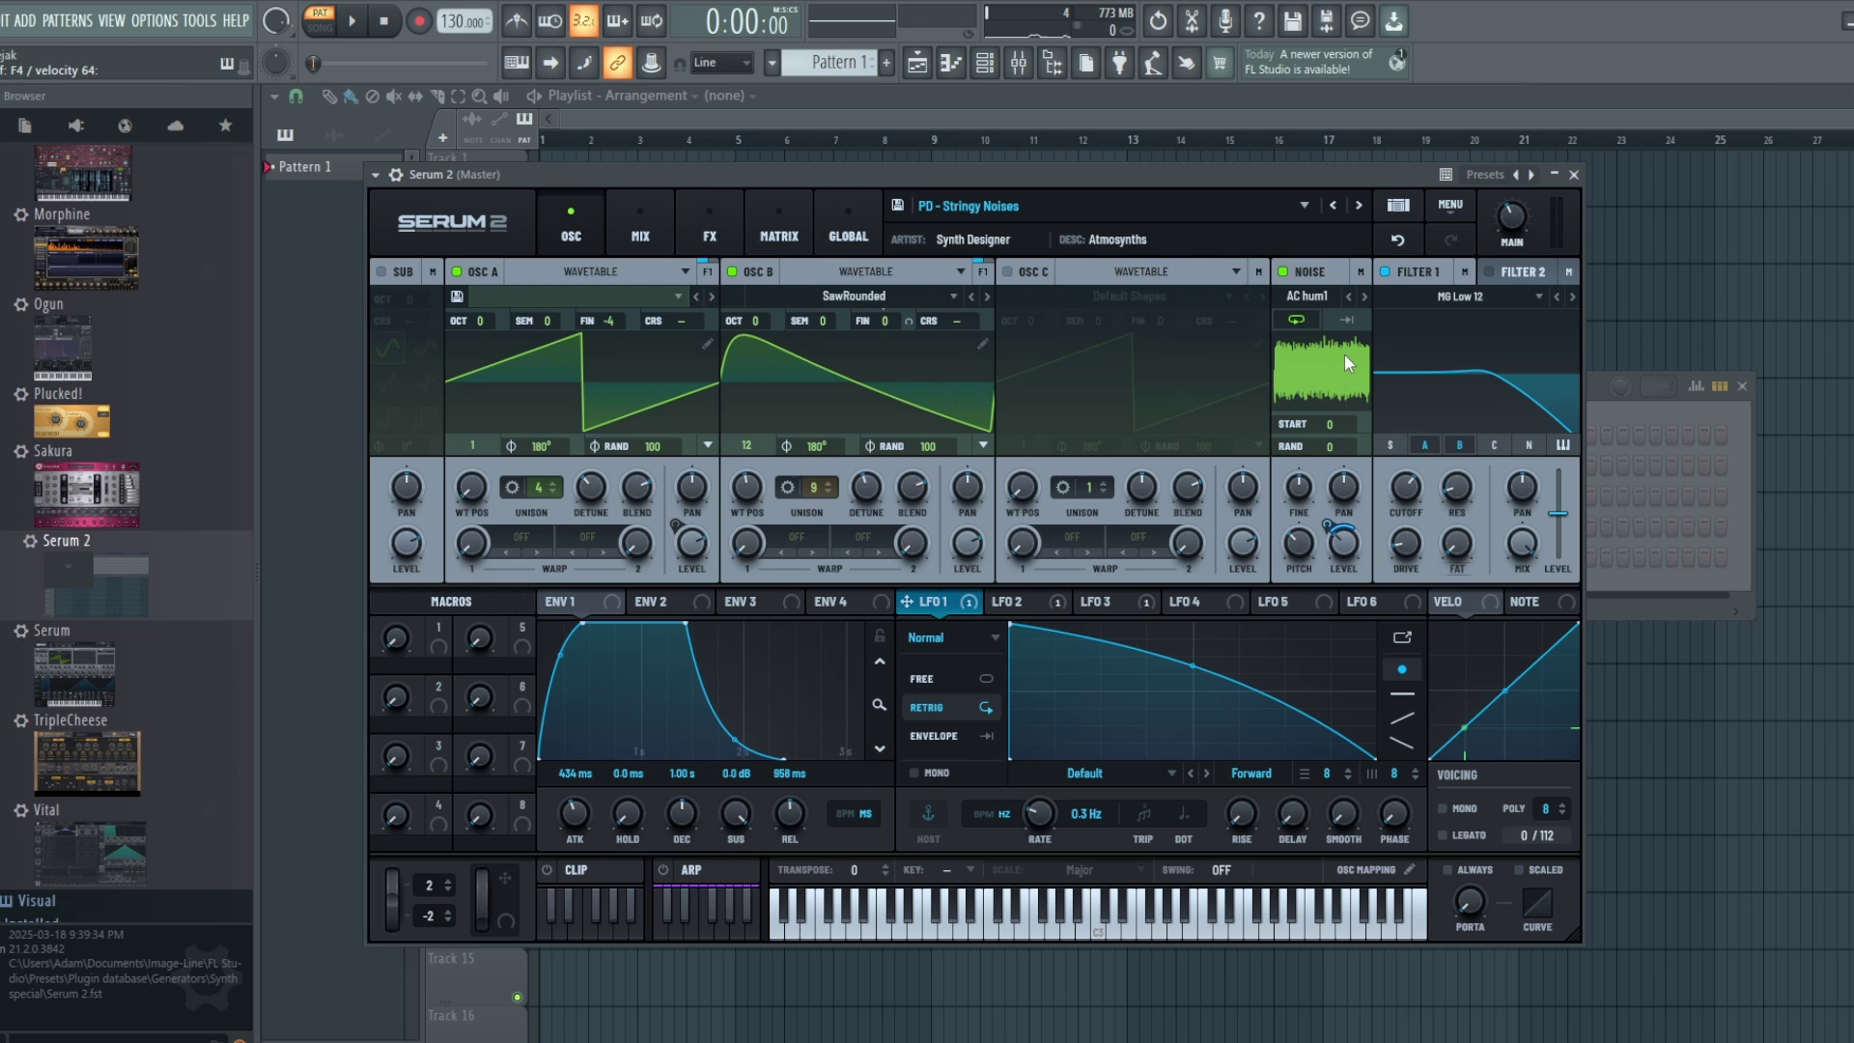
Step: Compare the Stringy Noises preset without and with the noise oscillator, and examine its LFO 2 and LFO 3 modulation
click(1282, 273)
click(1282, 271)
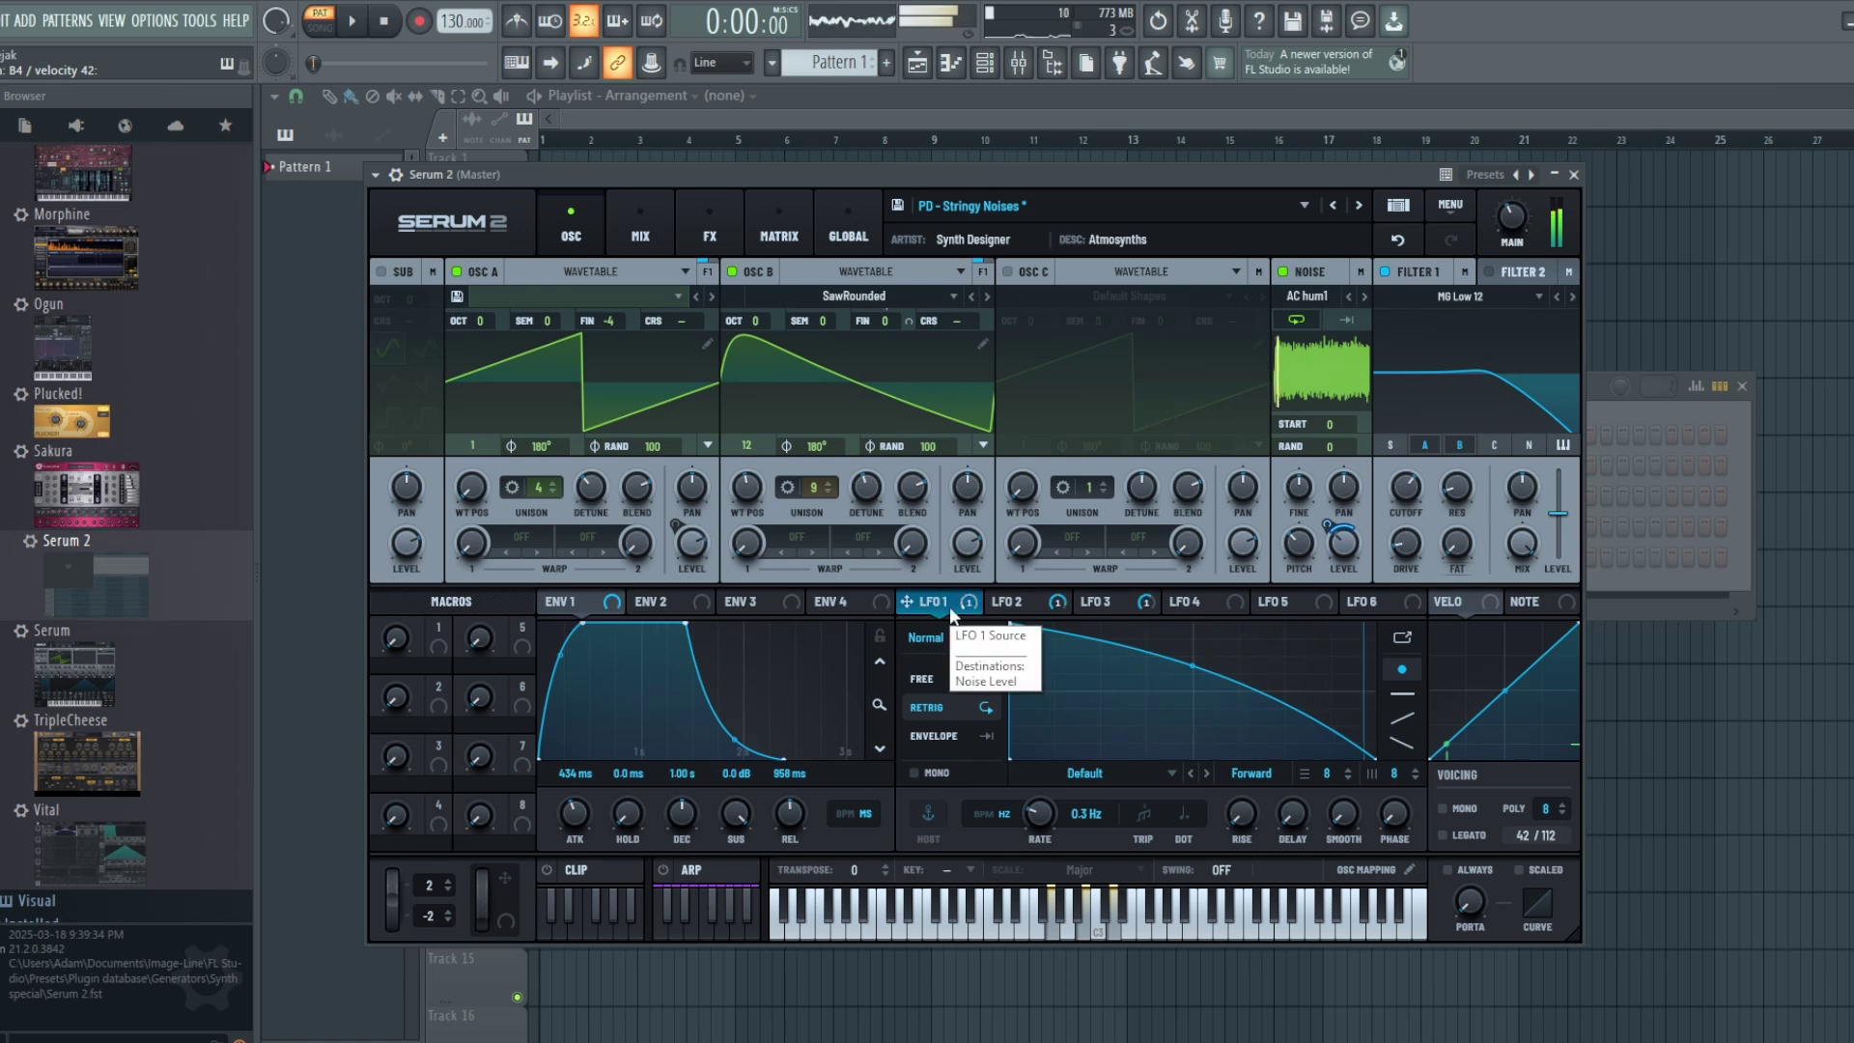
click(1039, 608)
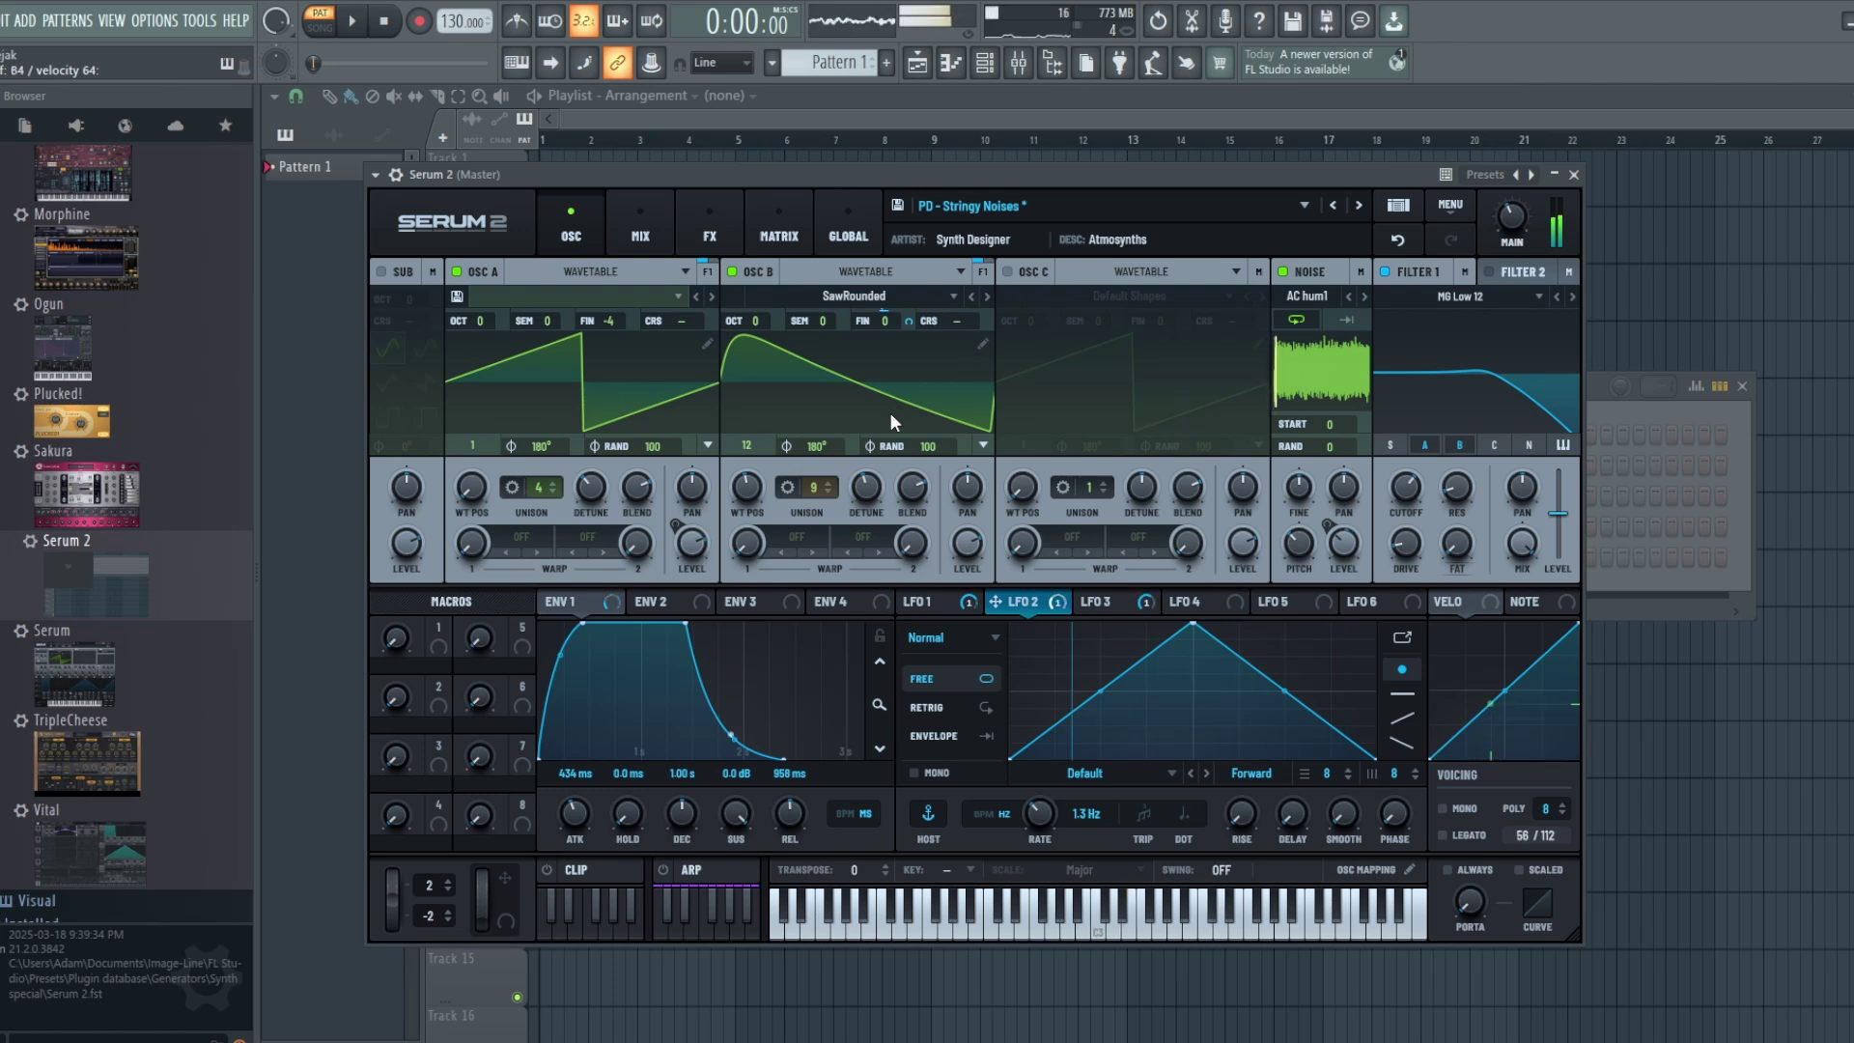
click(1101, 602)
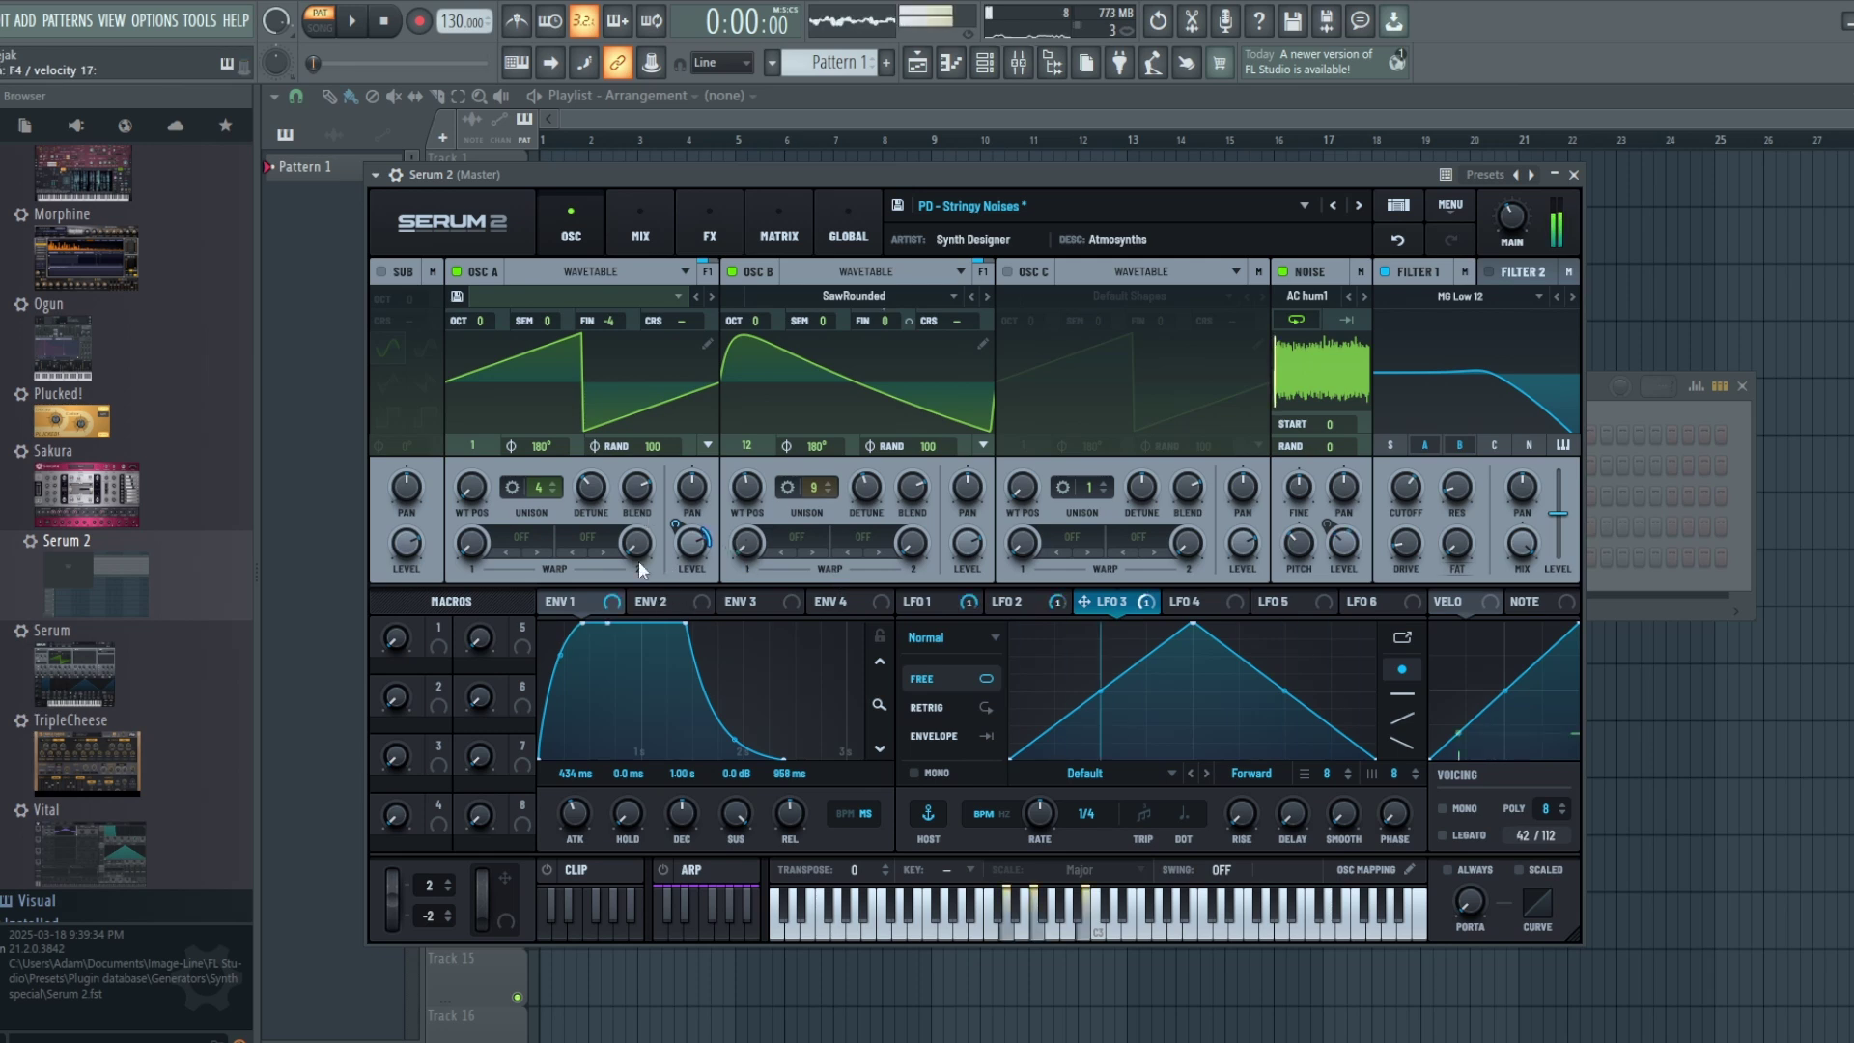
Step: Switch off the noise oscillator and audition oscillators A and B separately, ending with both enabled
click(732, 271)
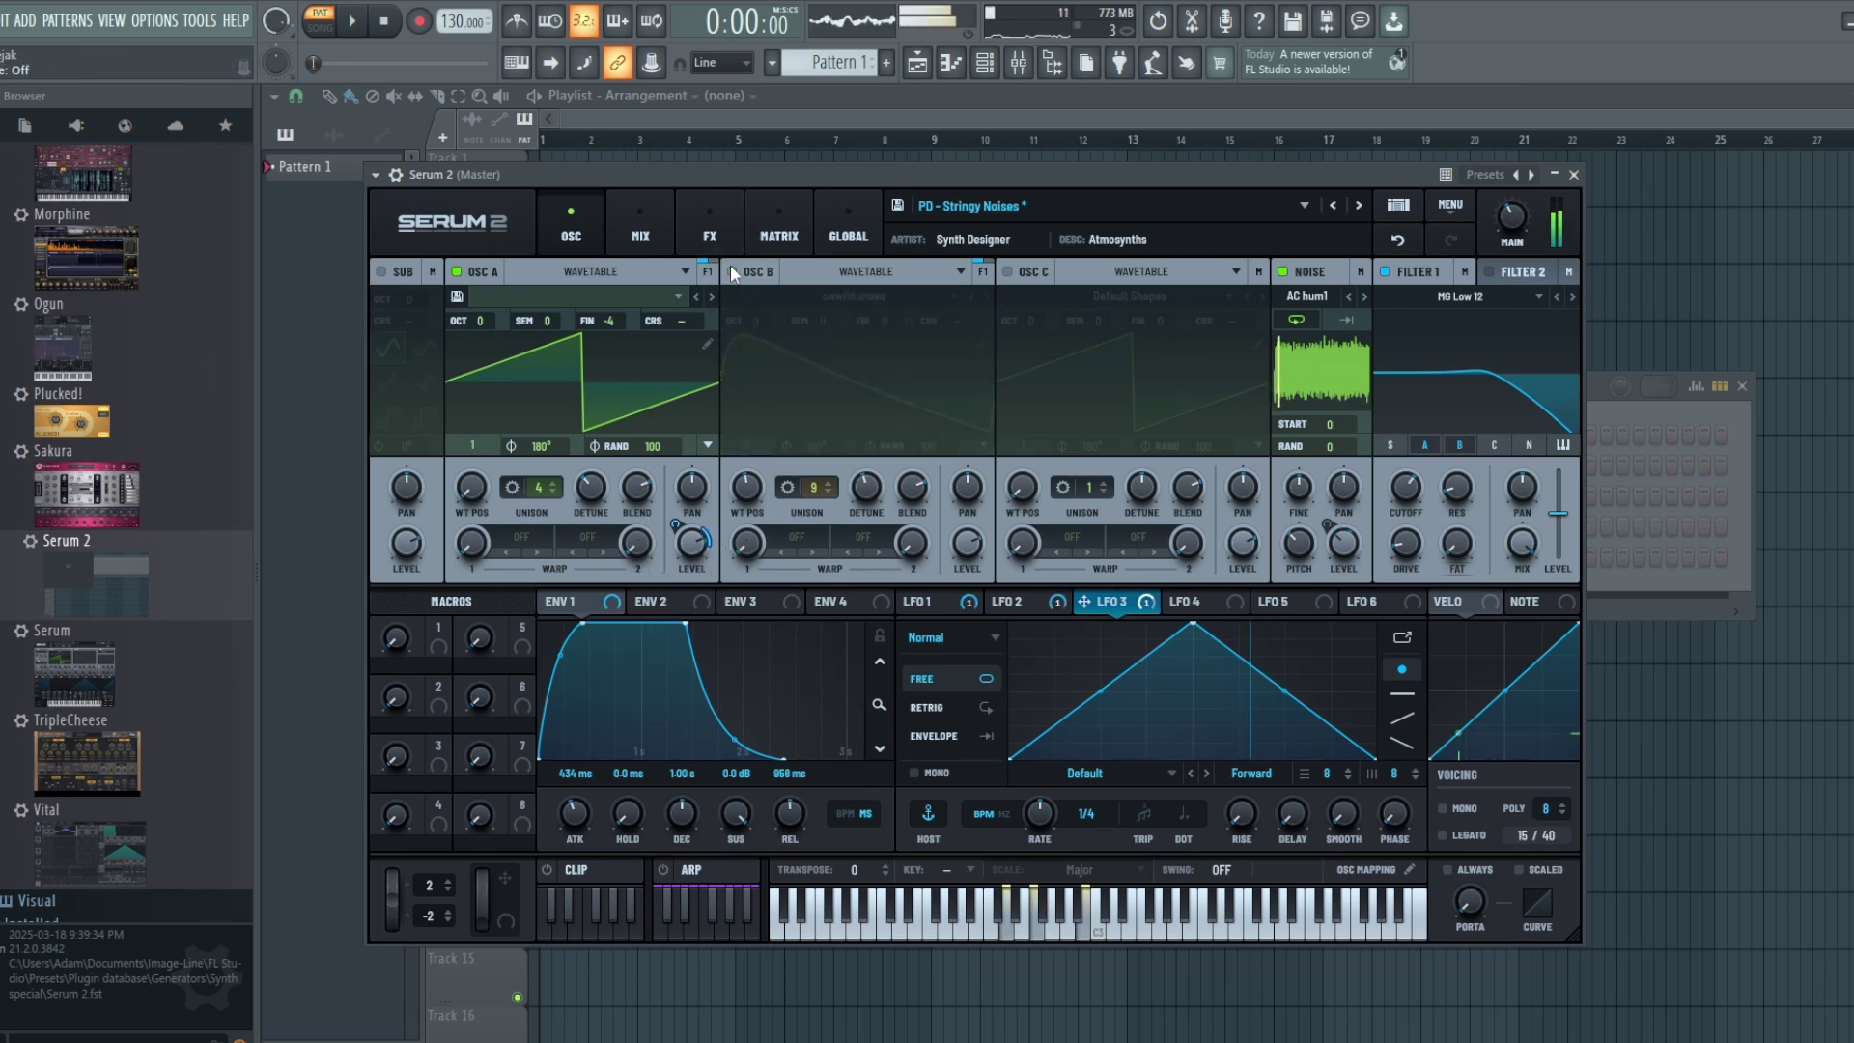
click(1280, 273)
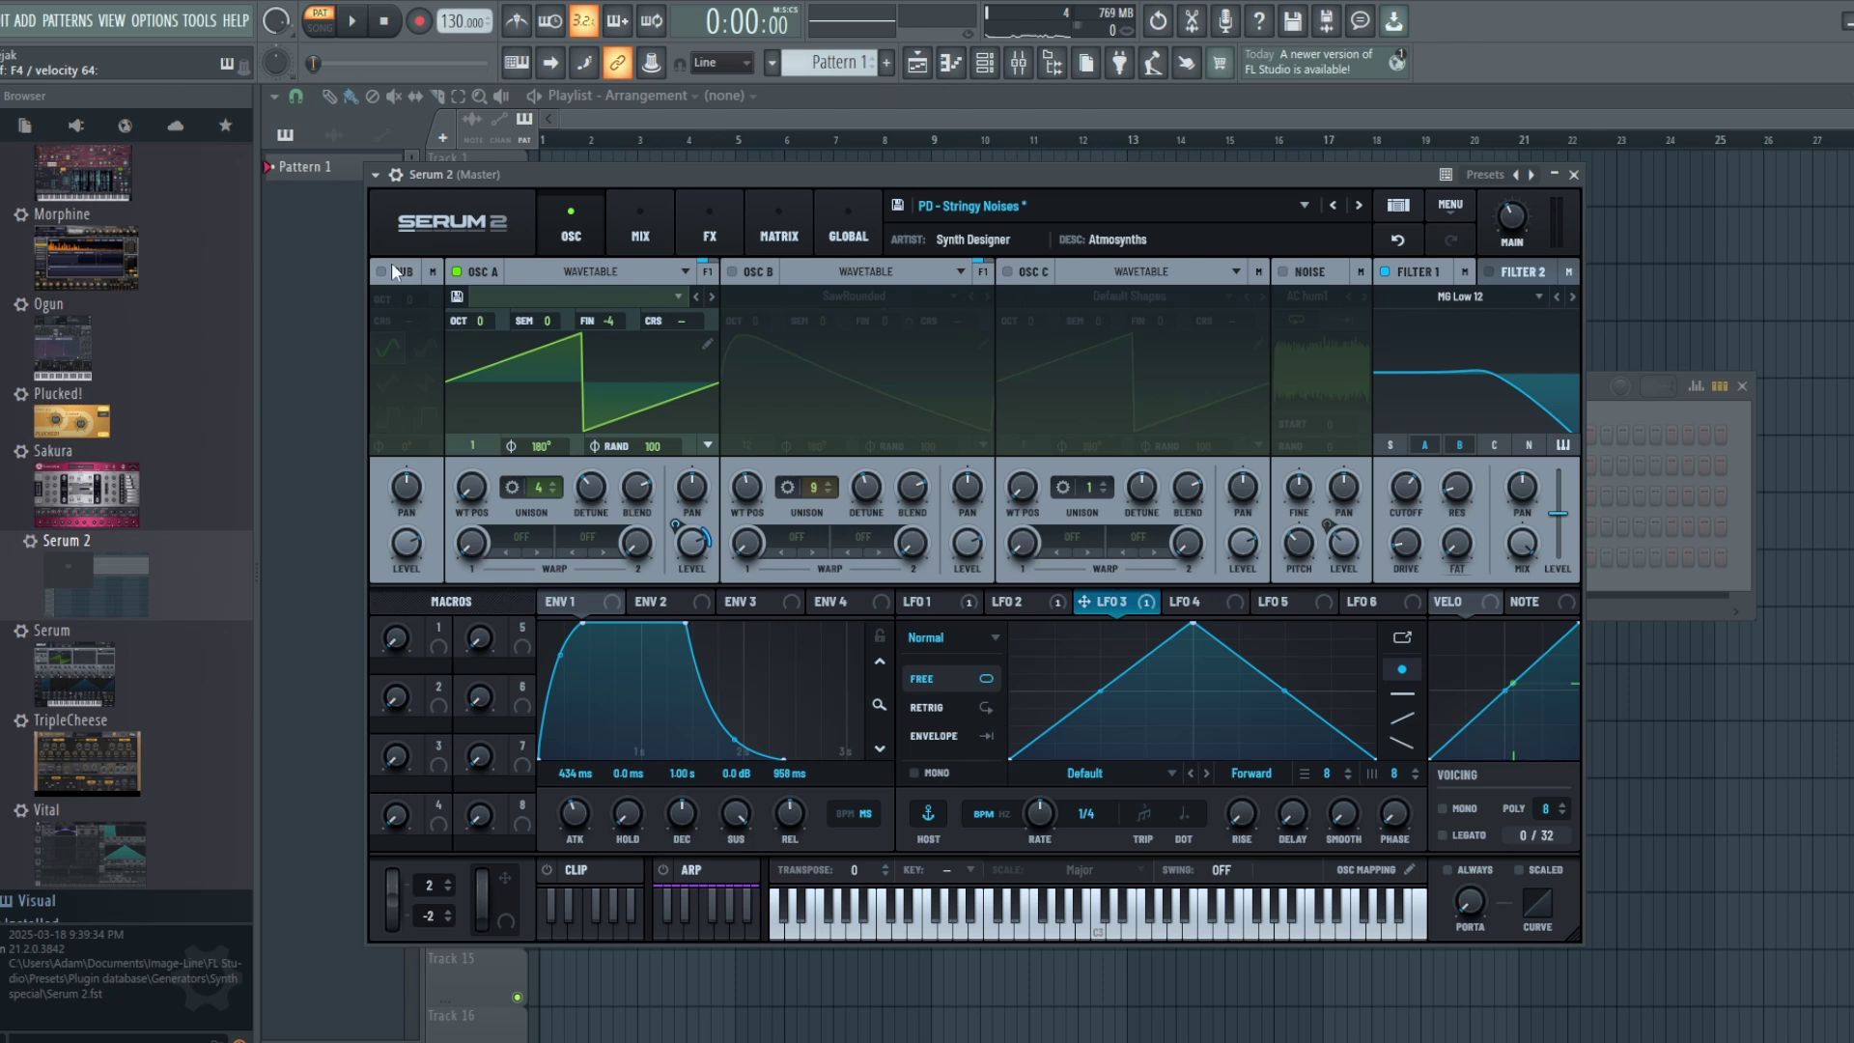
click(732, 275)
click(458, 271)
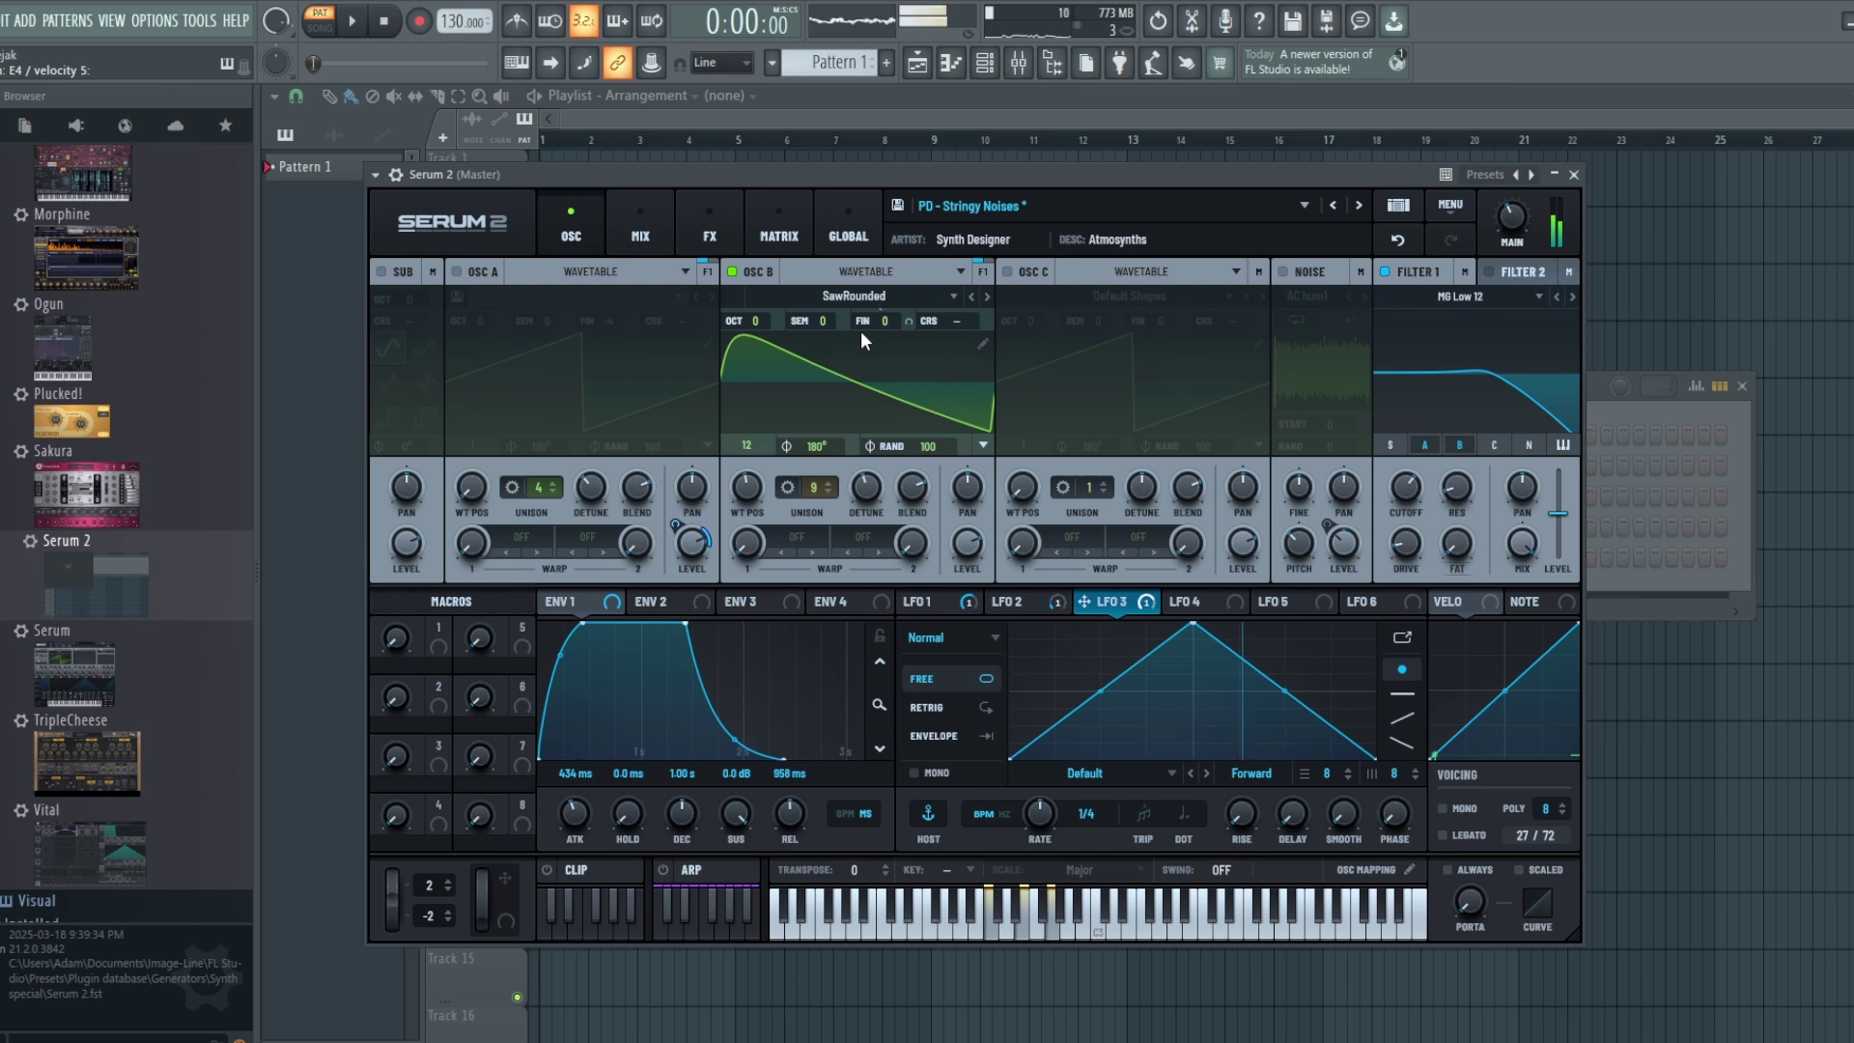
click(737, 272)
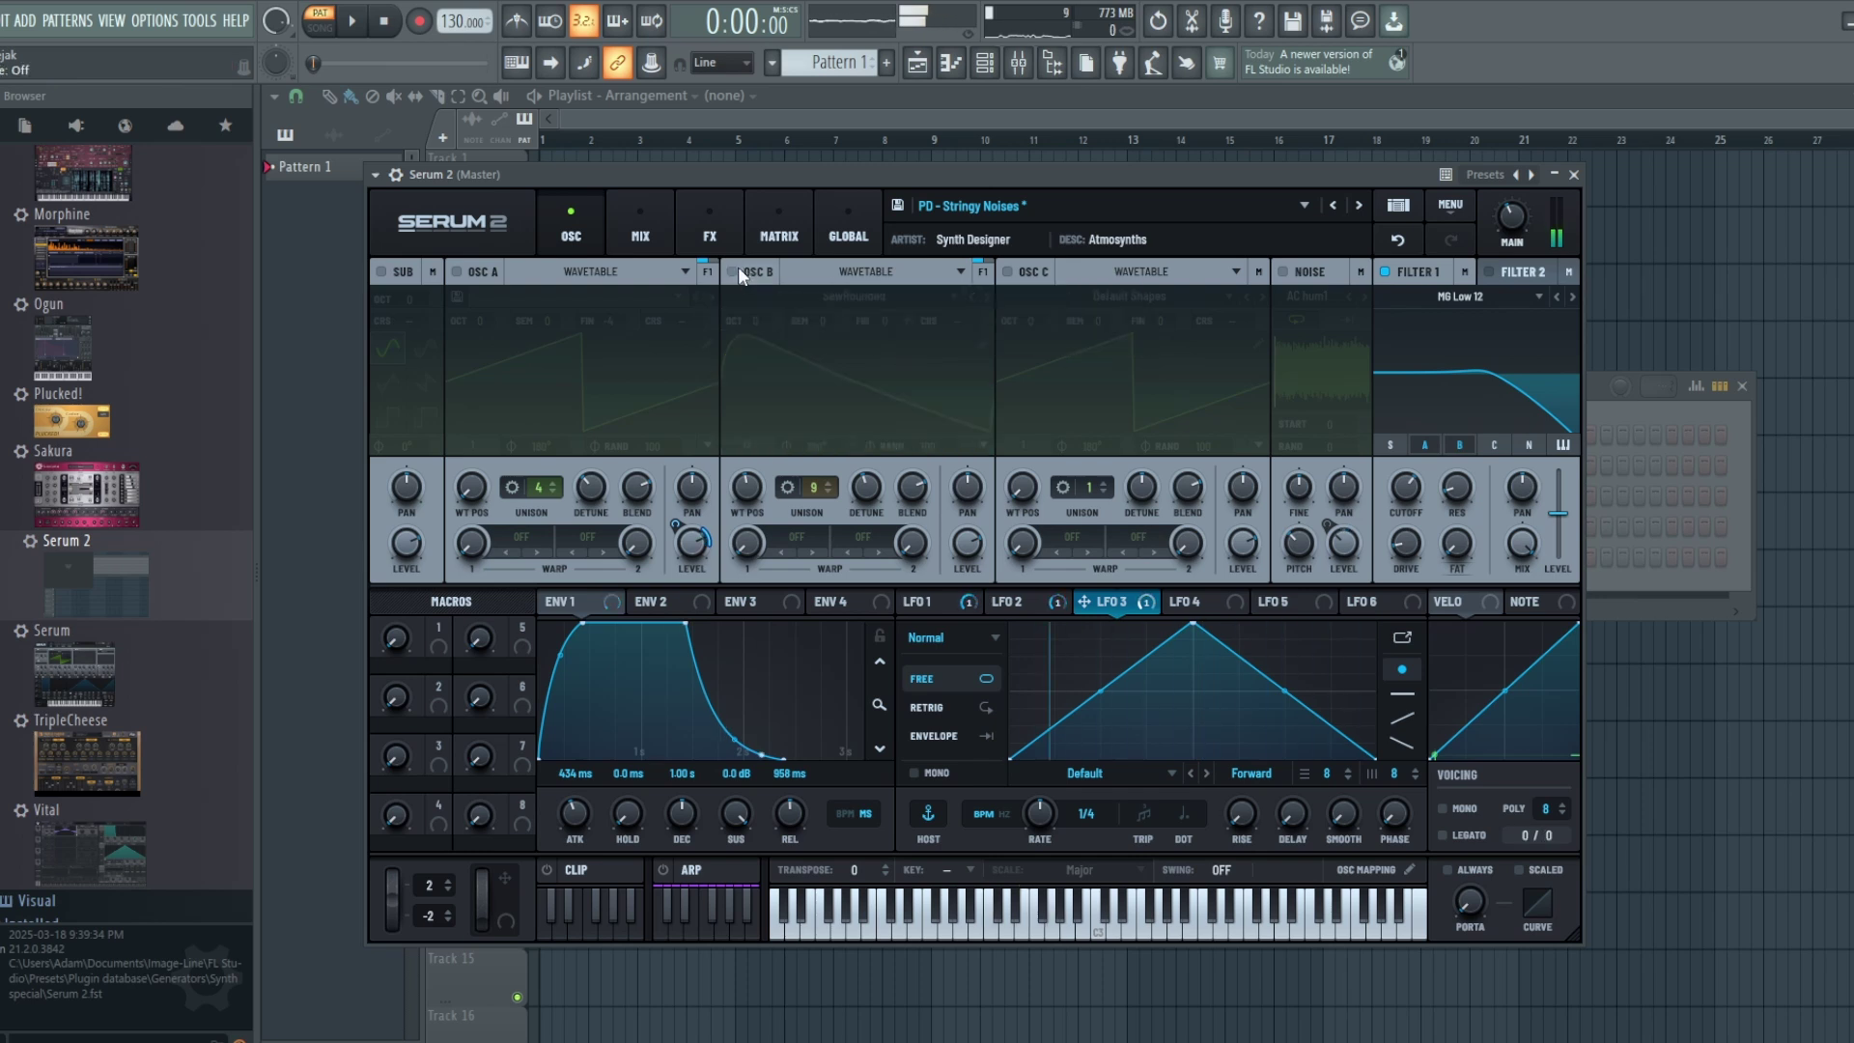
click(457, 272)
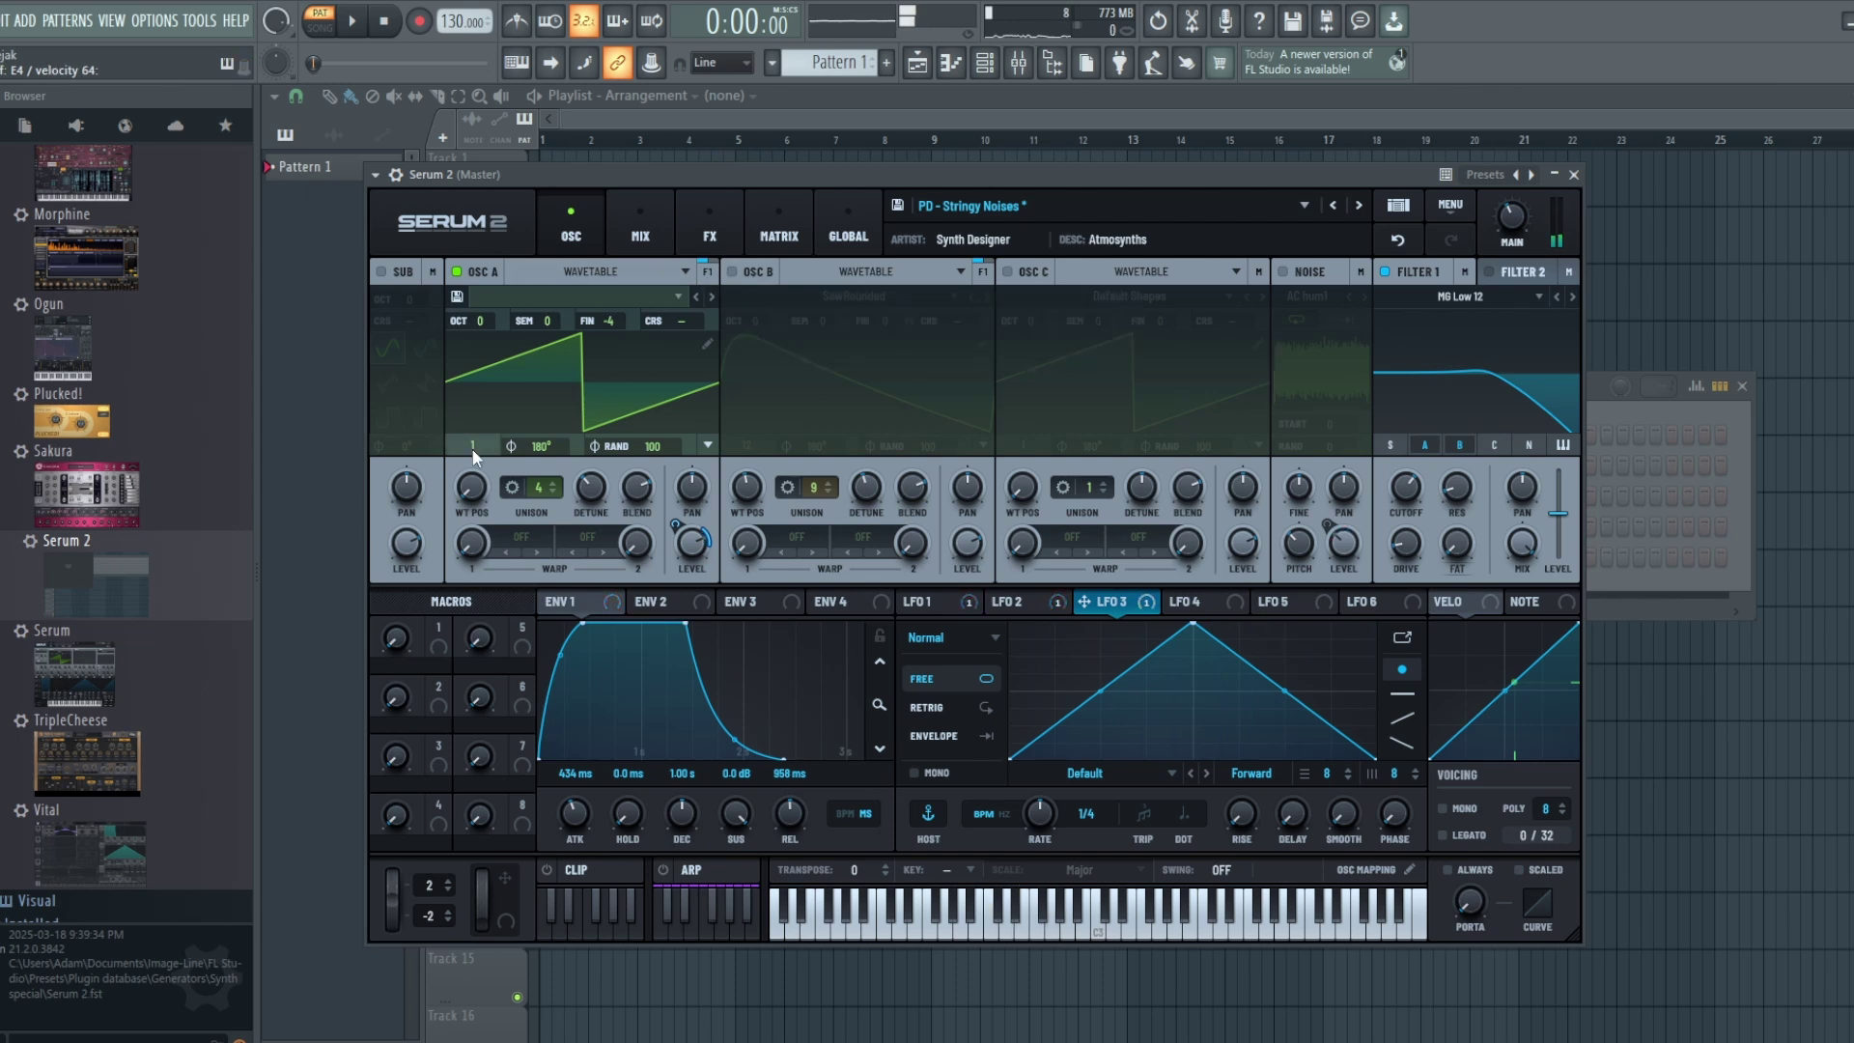
click(735, 275)
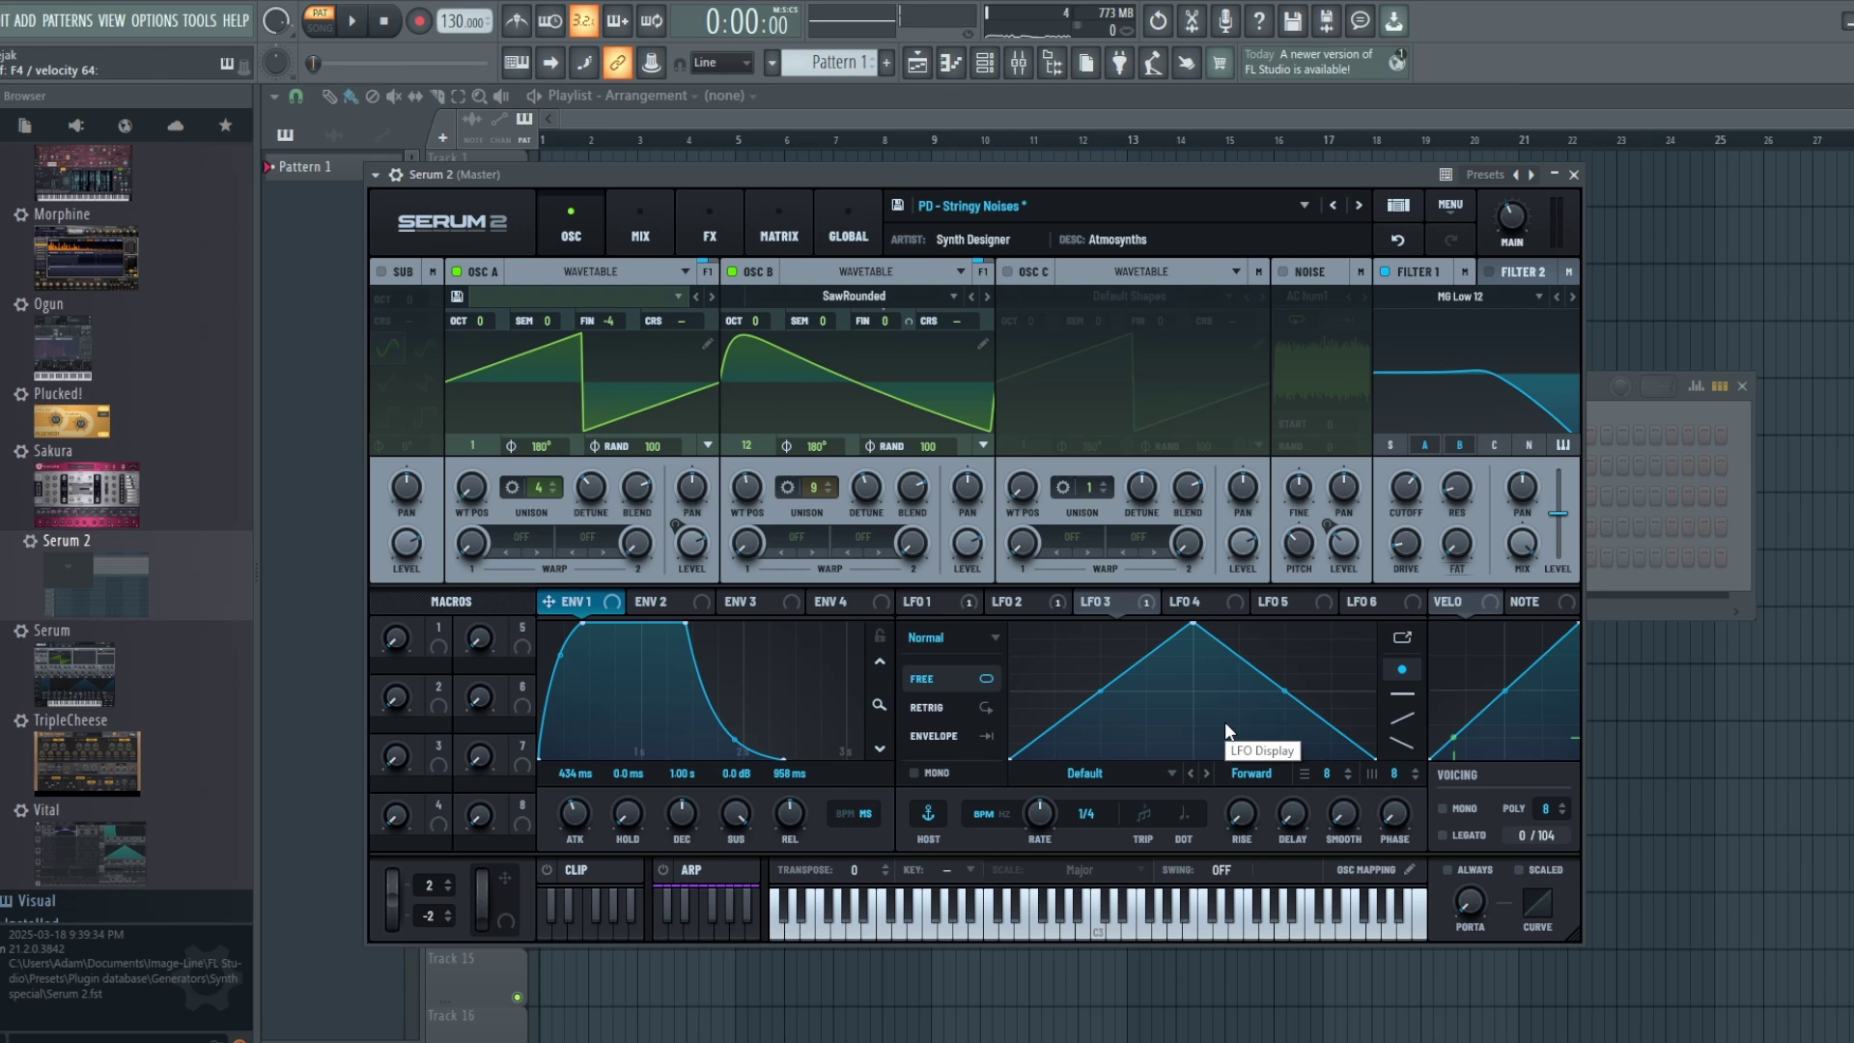
Step: Compare the preset's effects chain with and without the reverb, and raise the reverb's low cut
click(716, 214)
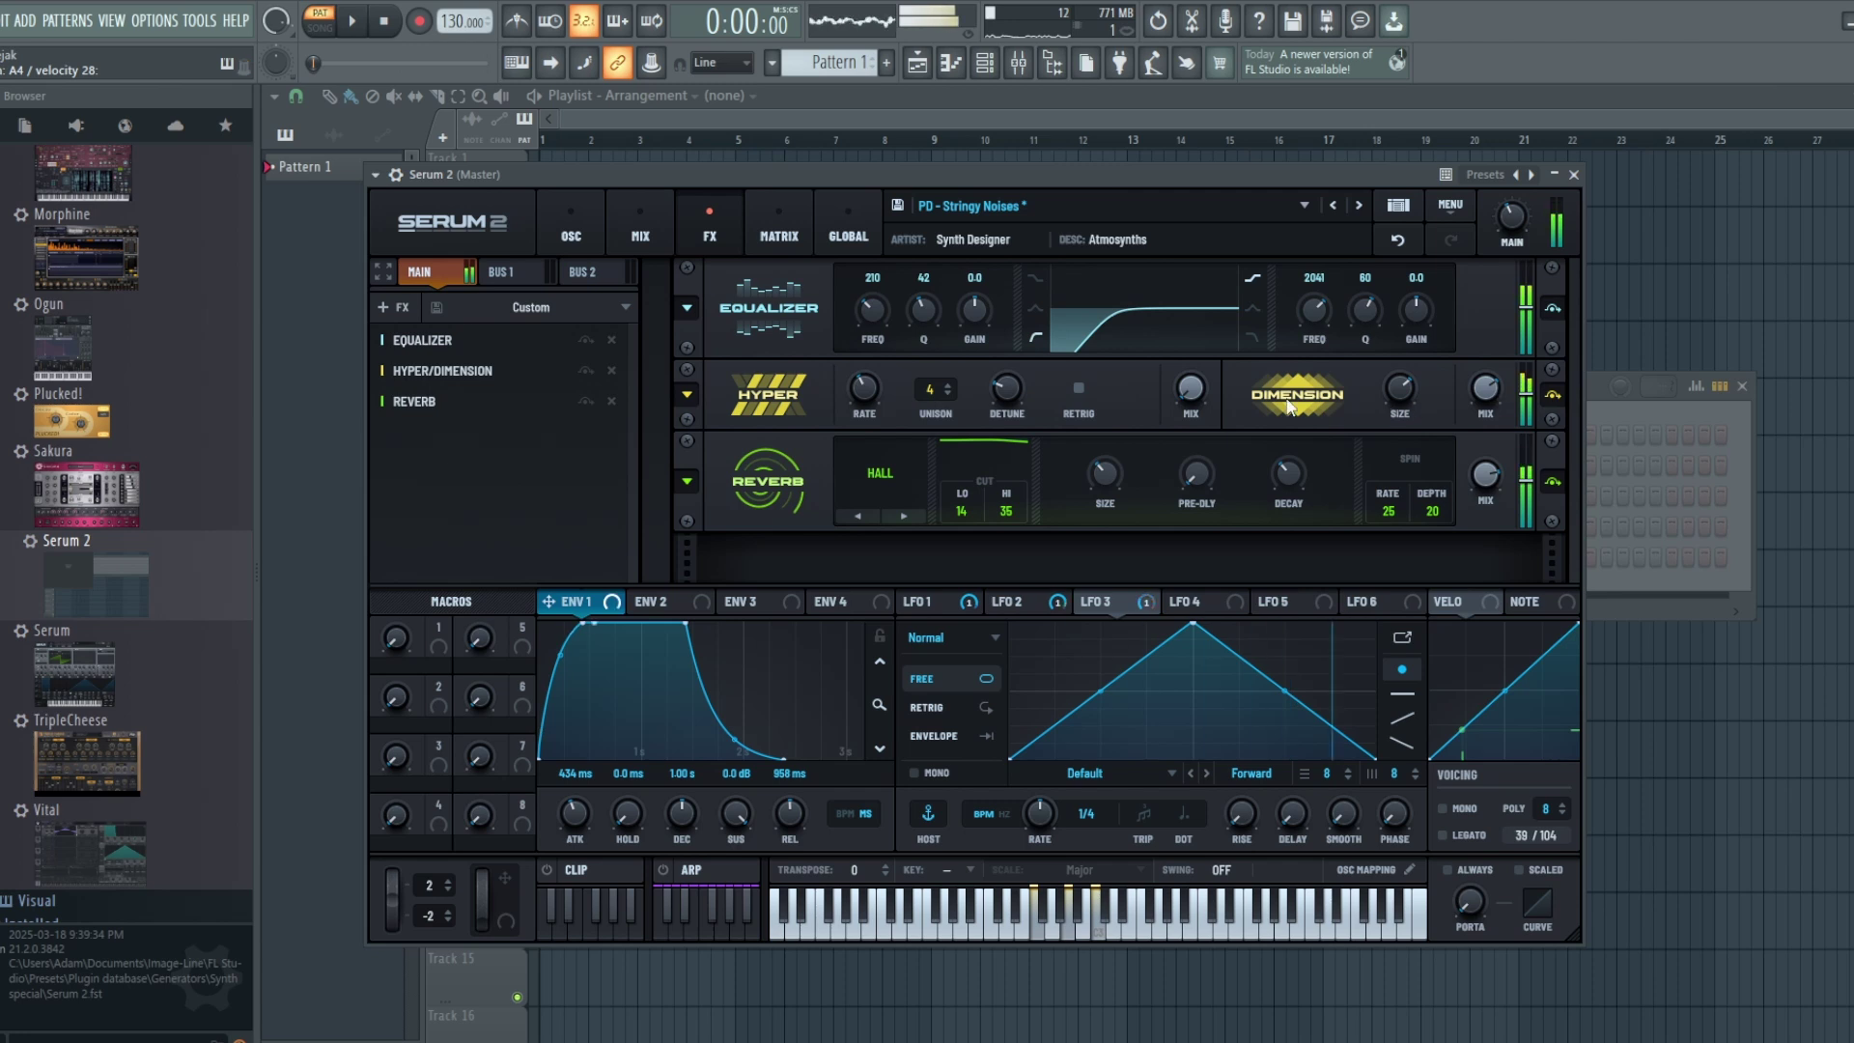
click(1553, 481)
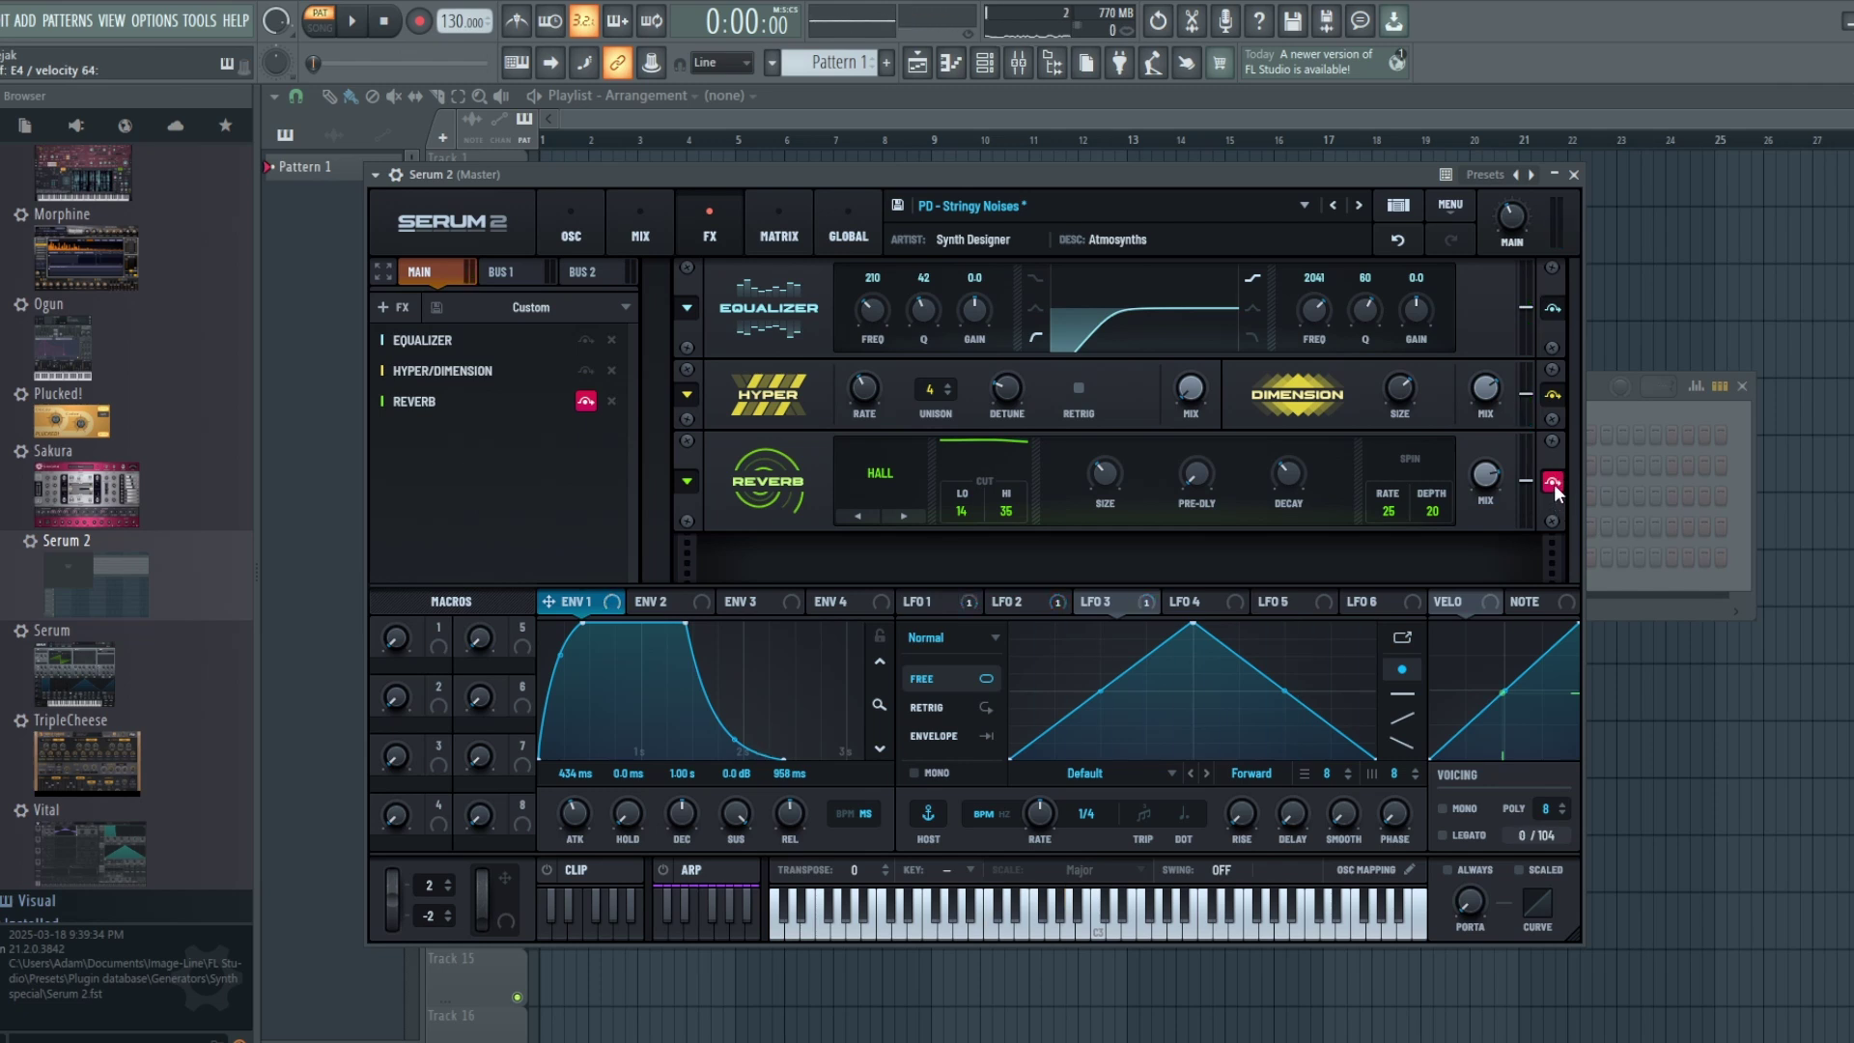
click(1552, 482)
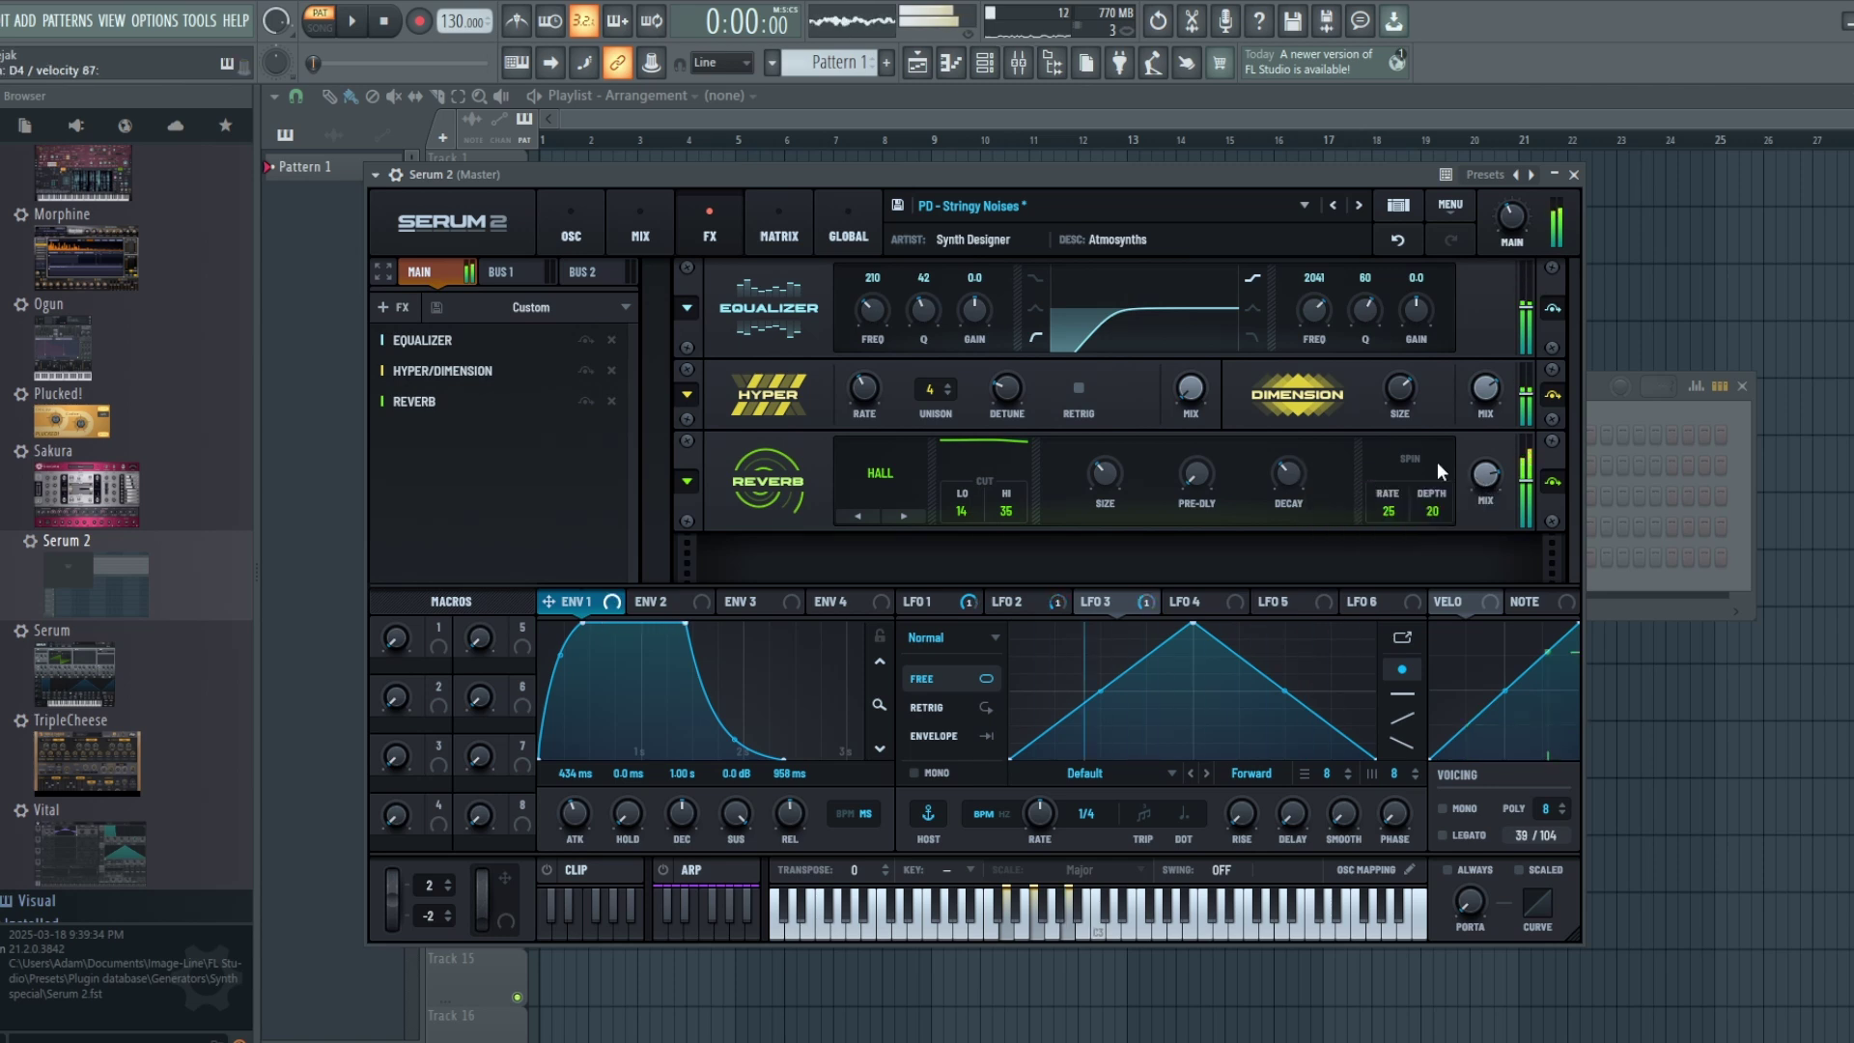
drag(969, 512, 968, 426)
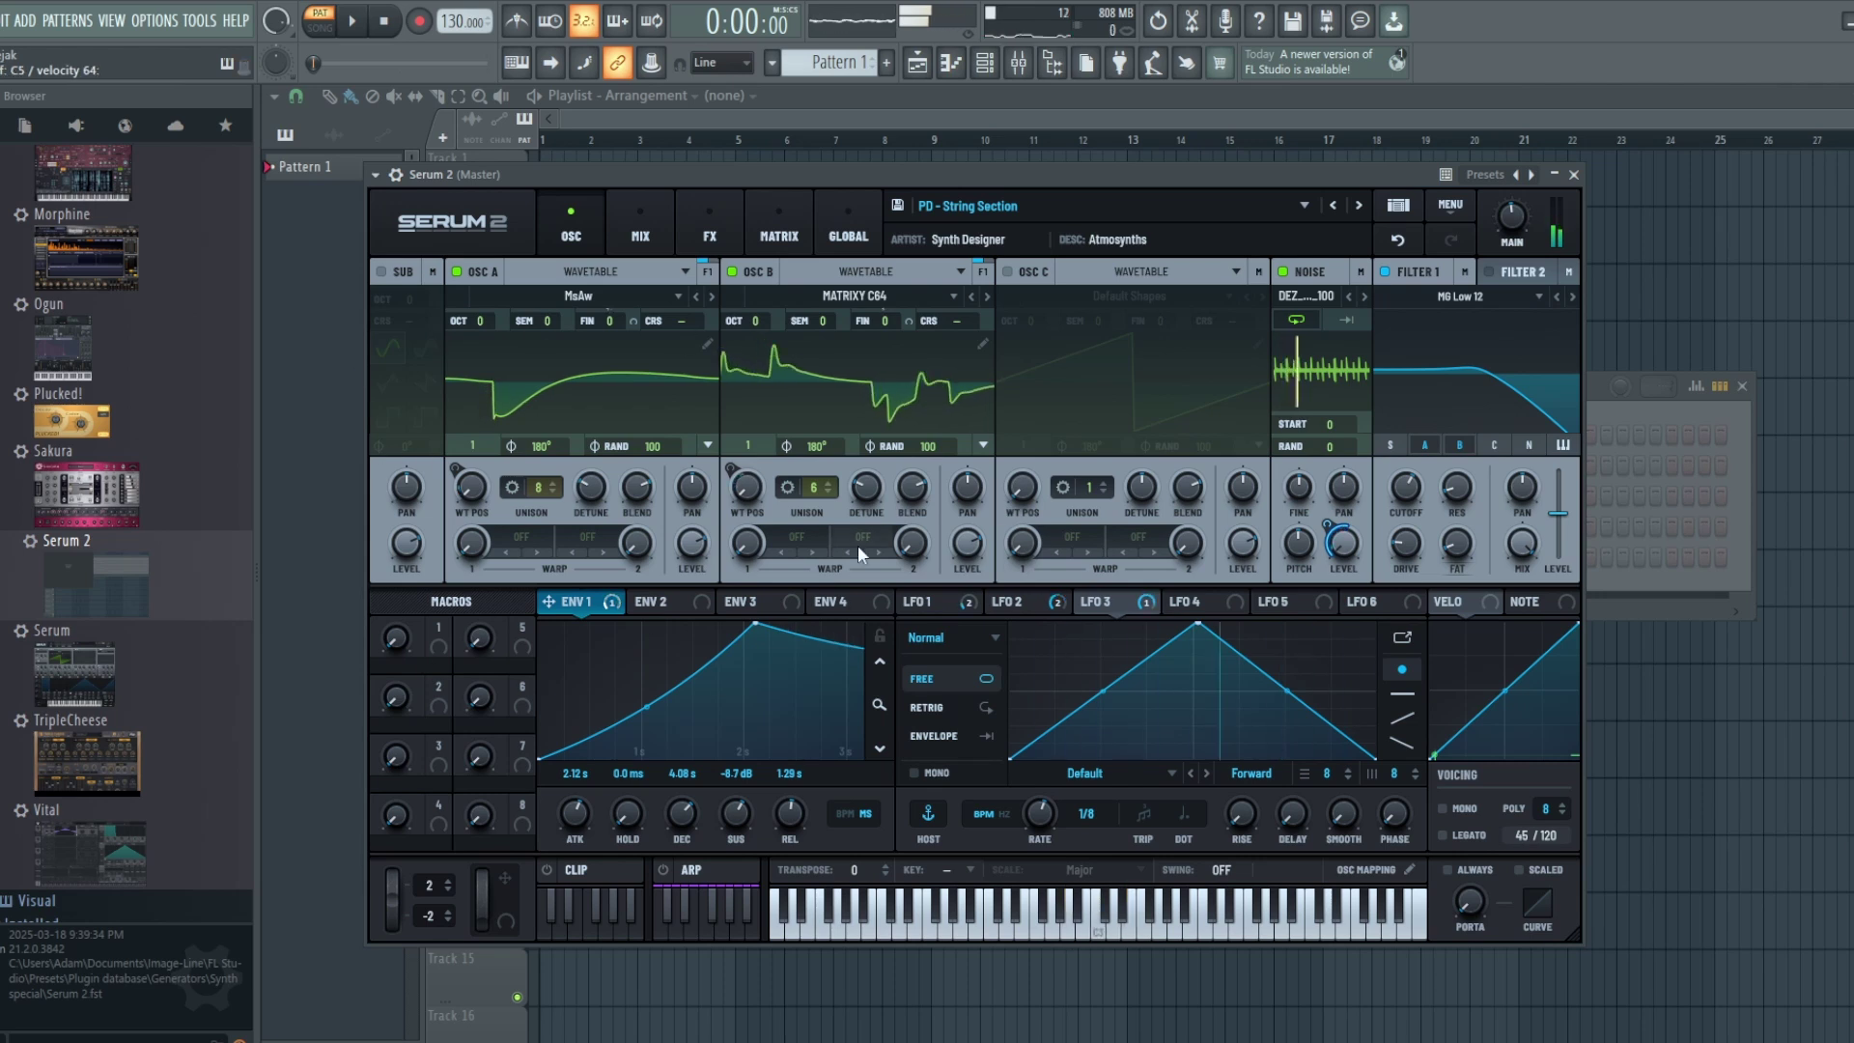
Step: Examine LFO 3 in the String Section preset, mute the noise, and solo oscillator B followed by oscillator A
click(1110, 602)
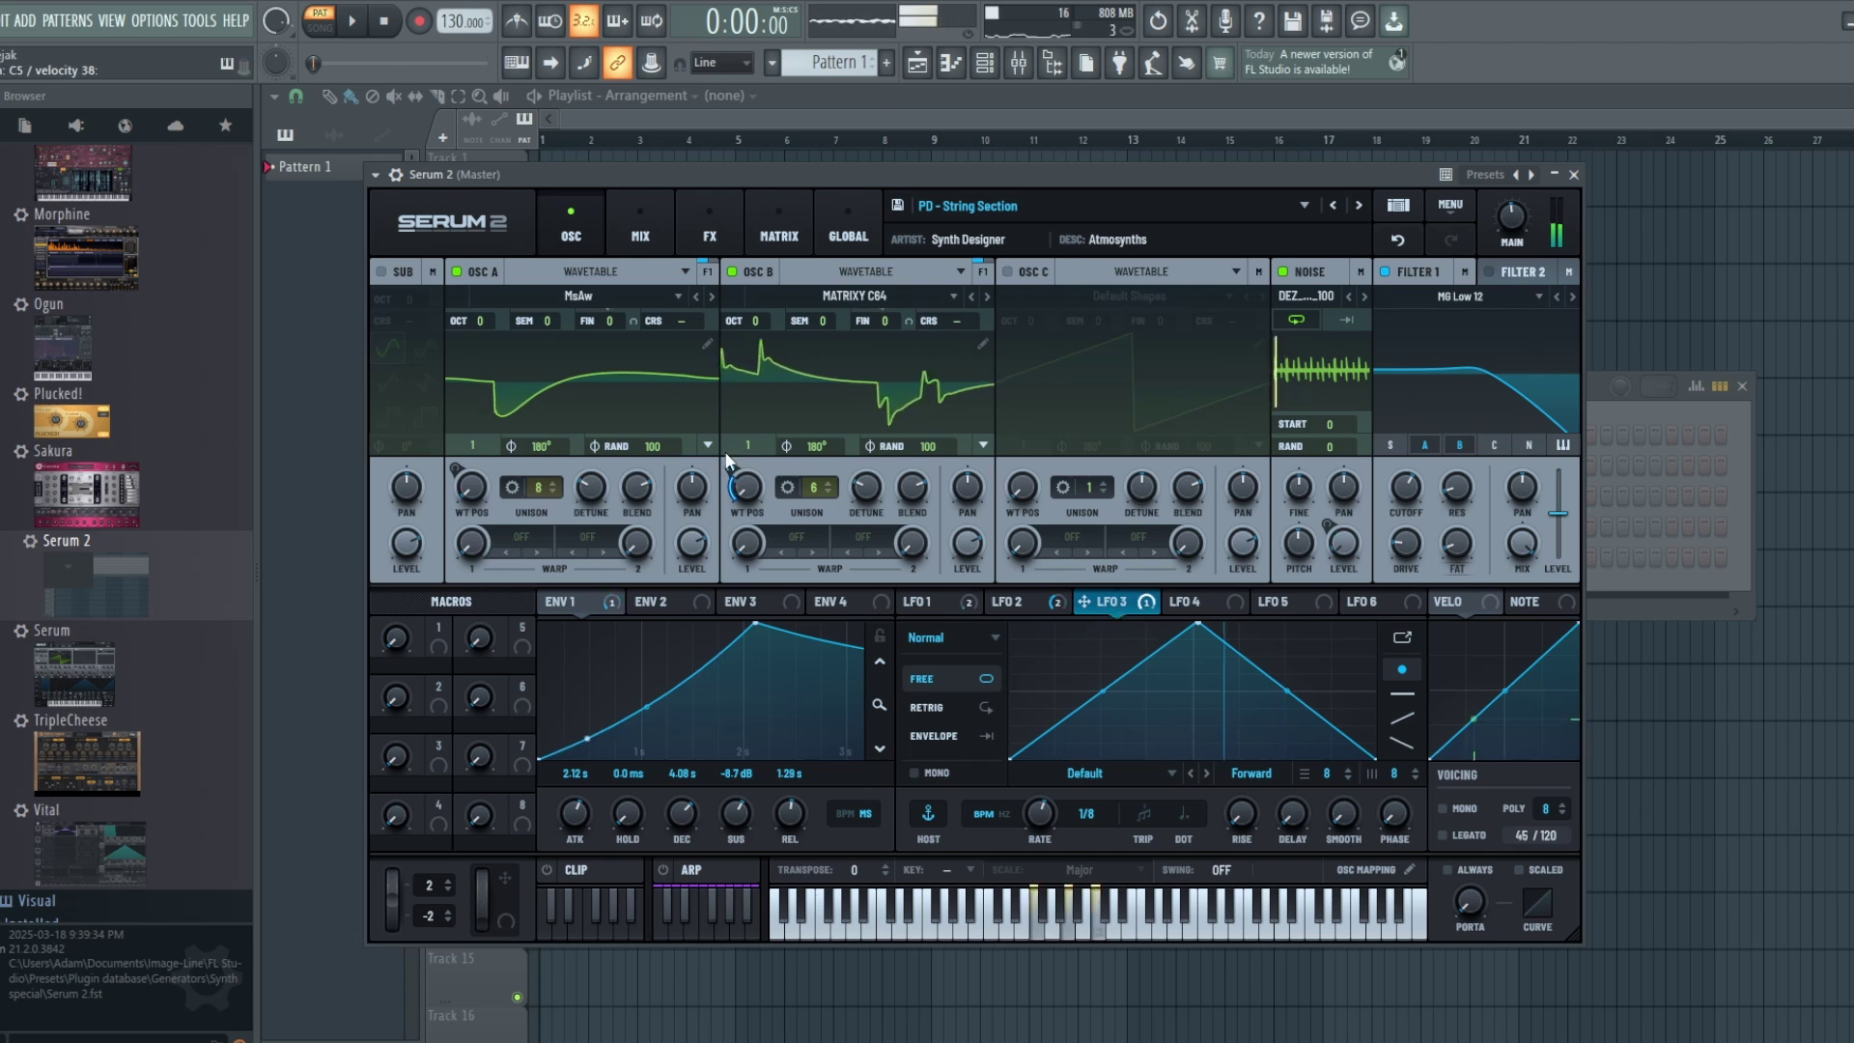
click(465, 269)
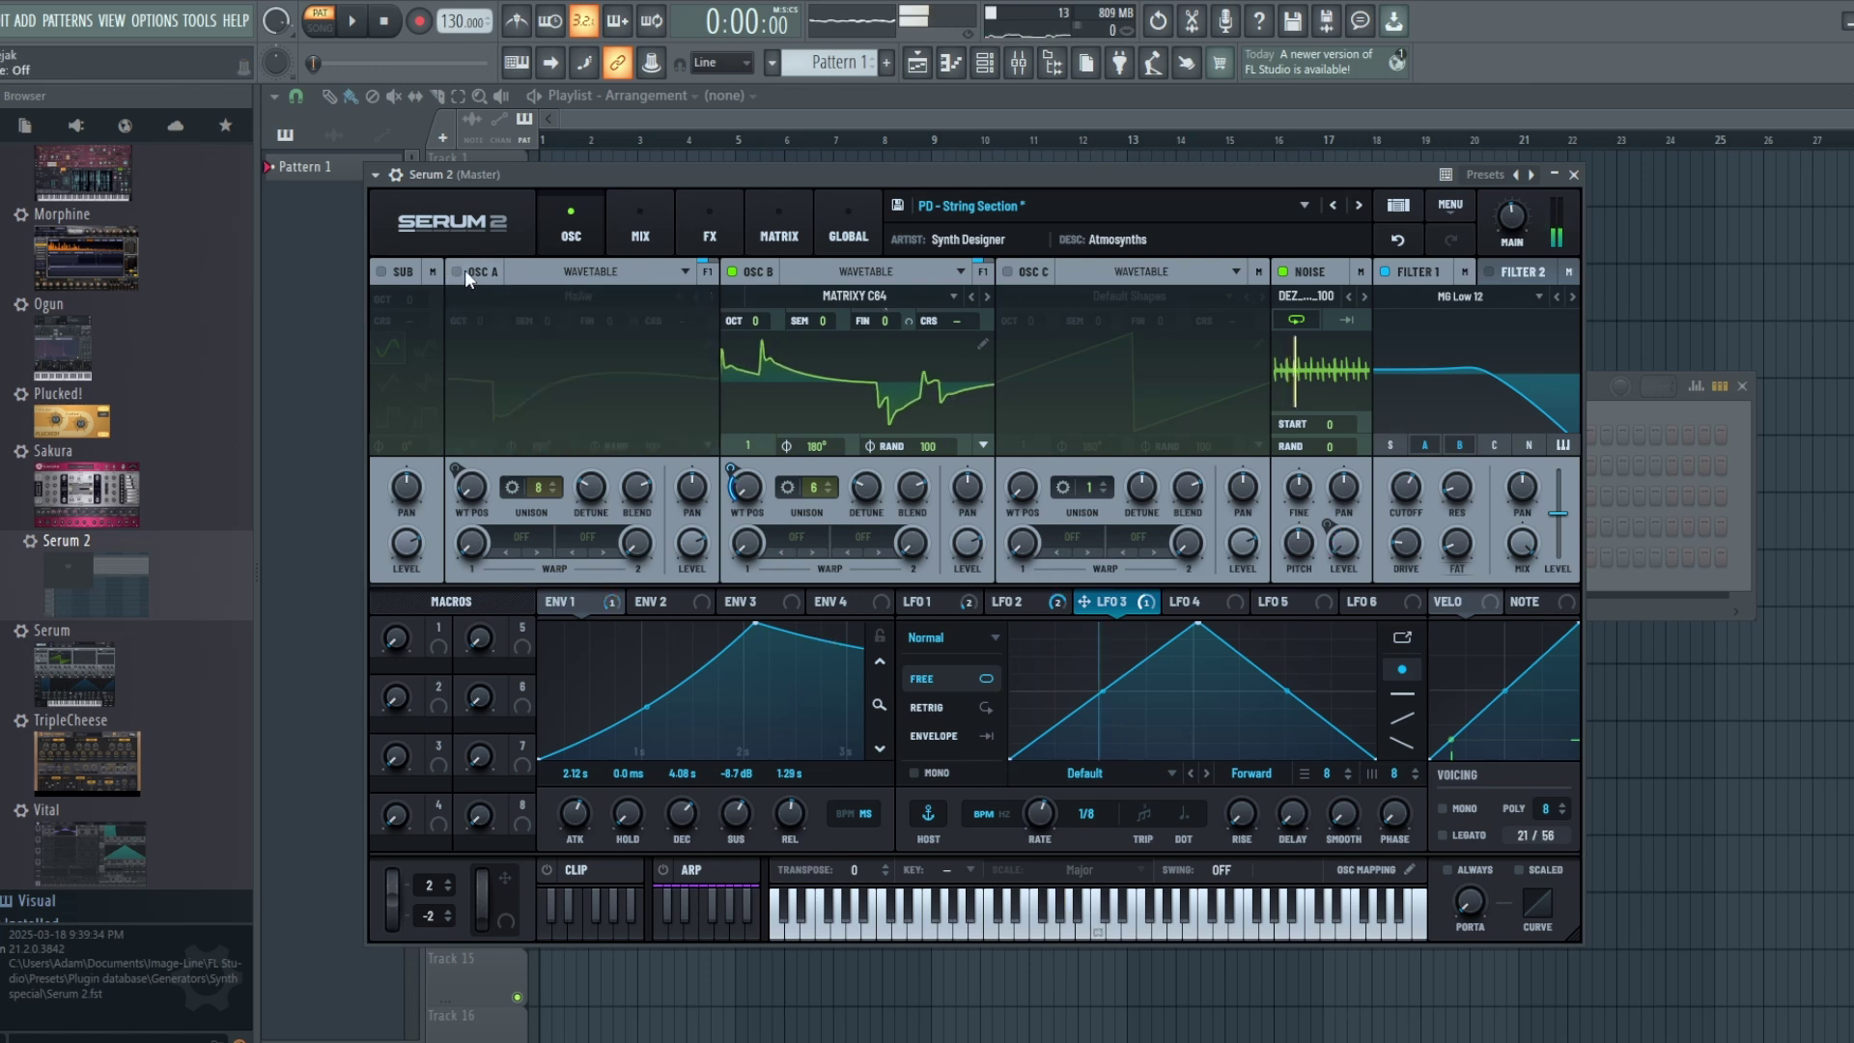
click(1298, 271)
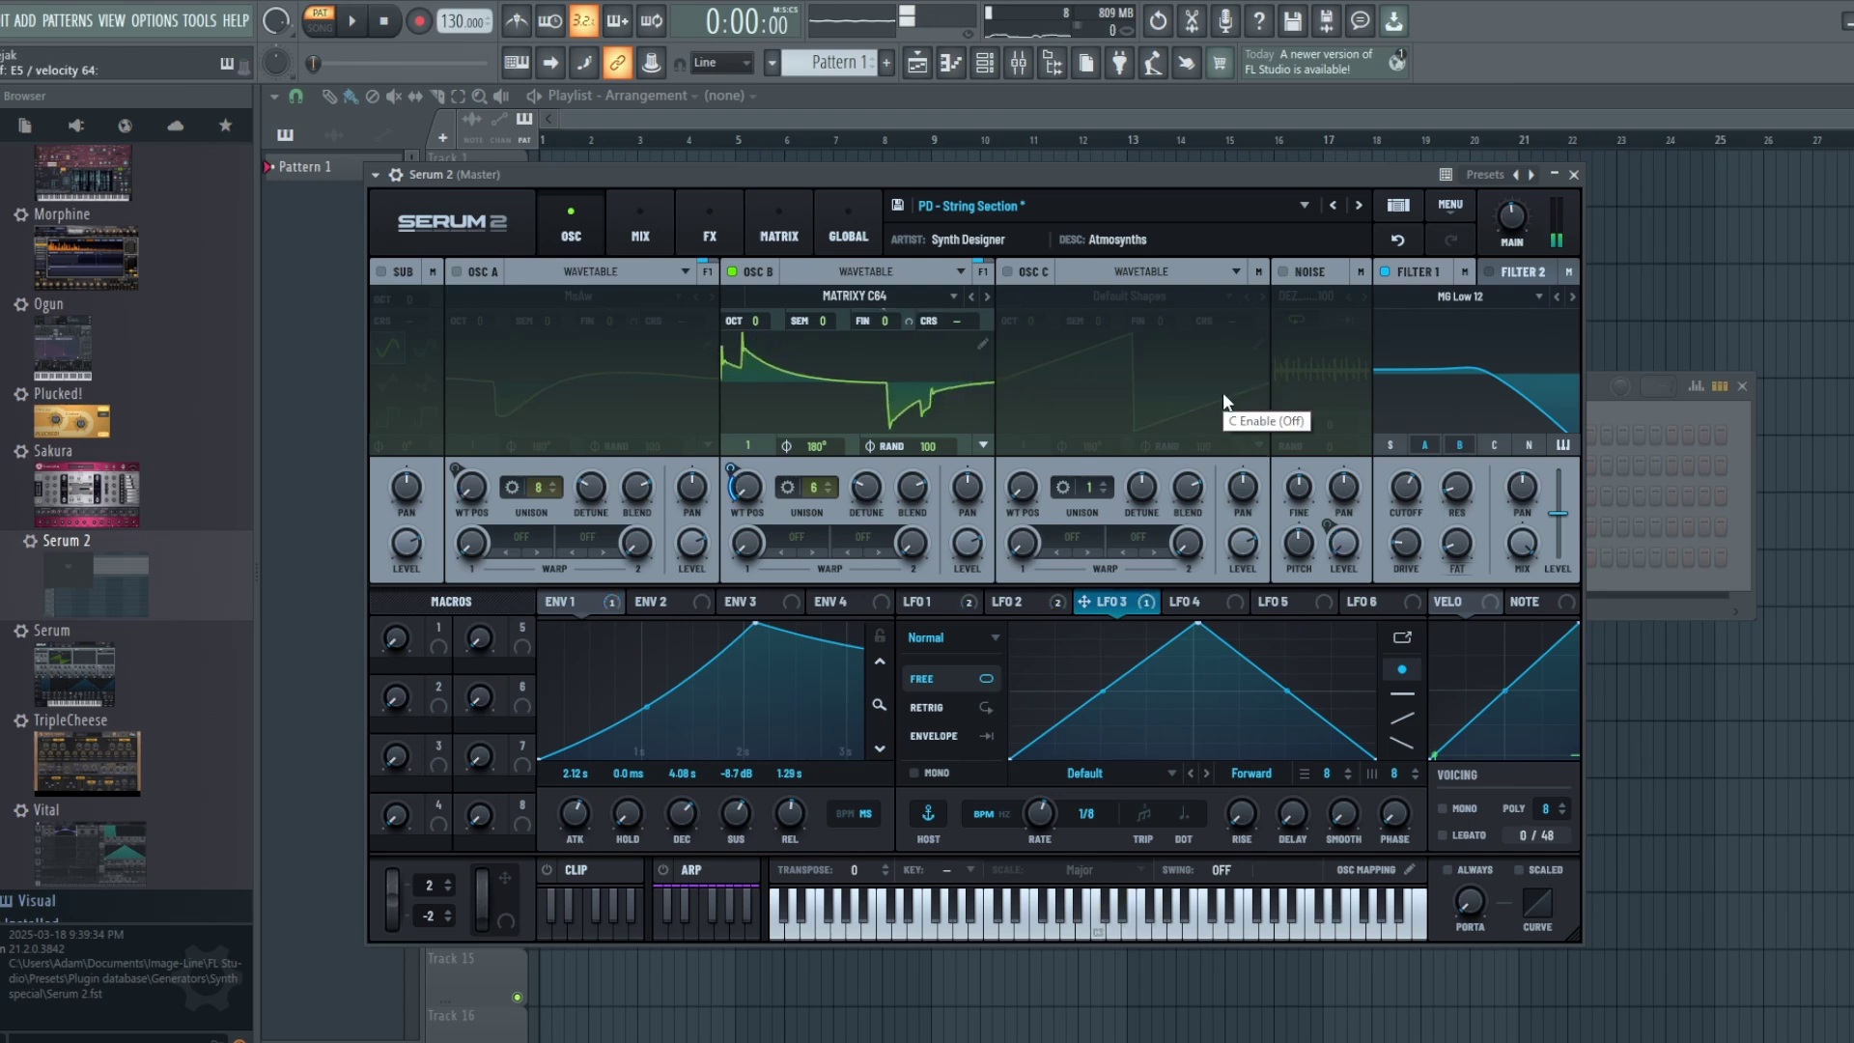
click(456, 271)
click(732, 272)
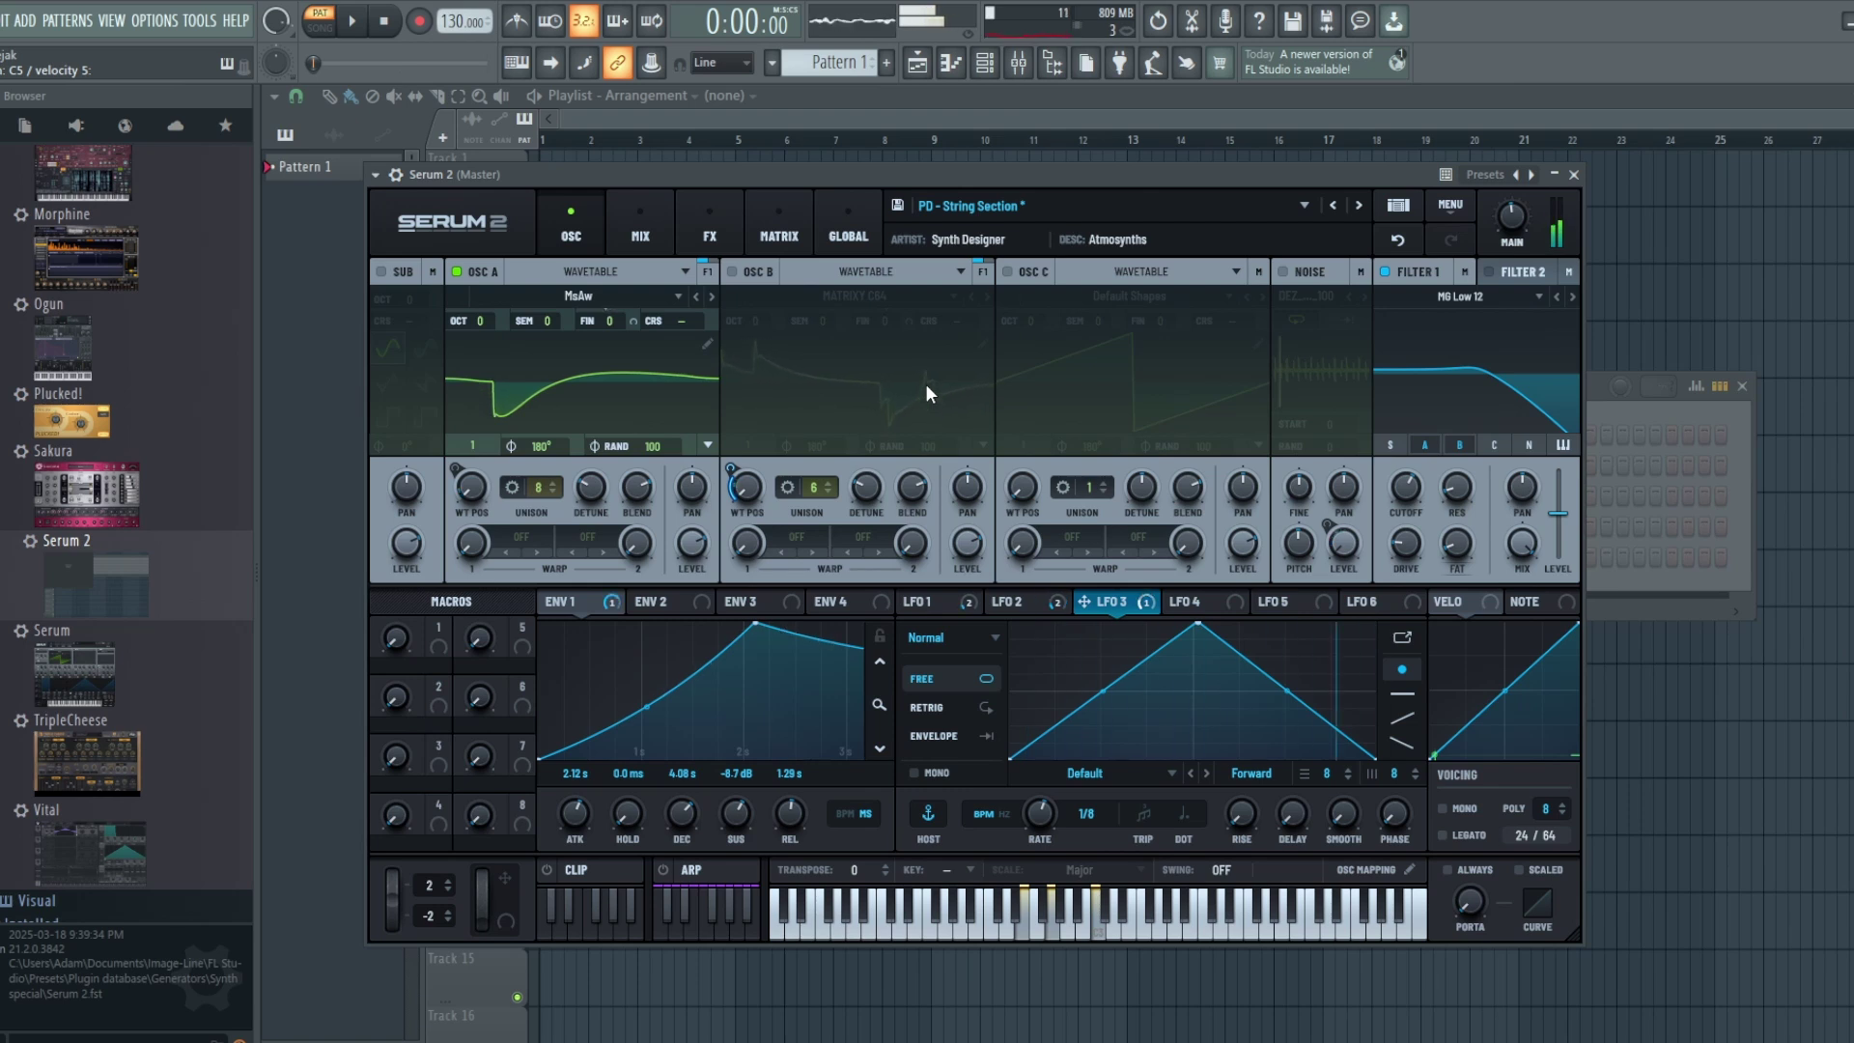
Step: Re-enable oscillator B and the noise oscillator, and examine the LFO 2 and LFO 1 modulation
click(1030, 603)
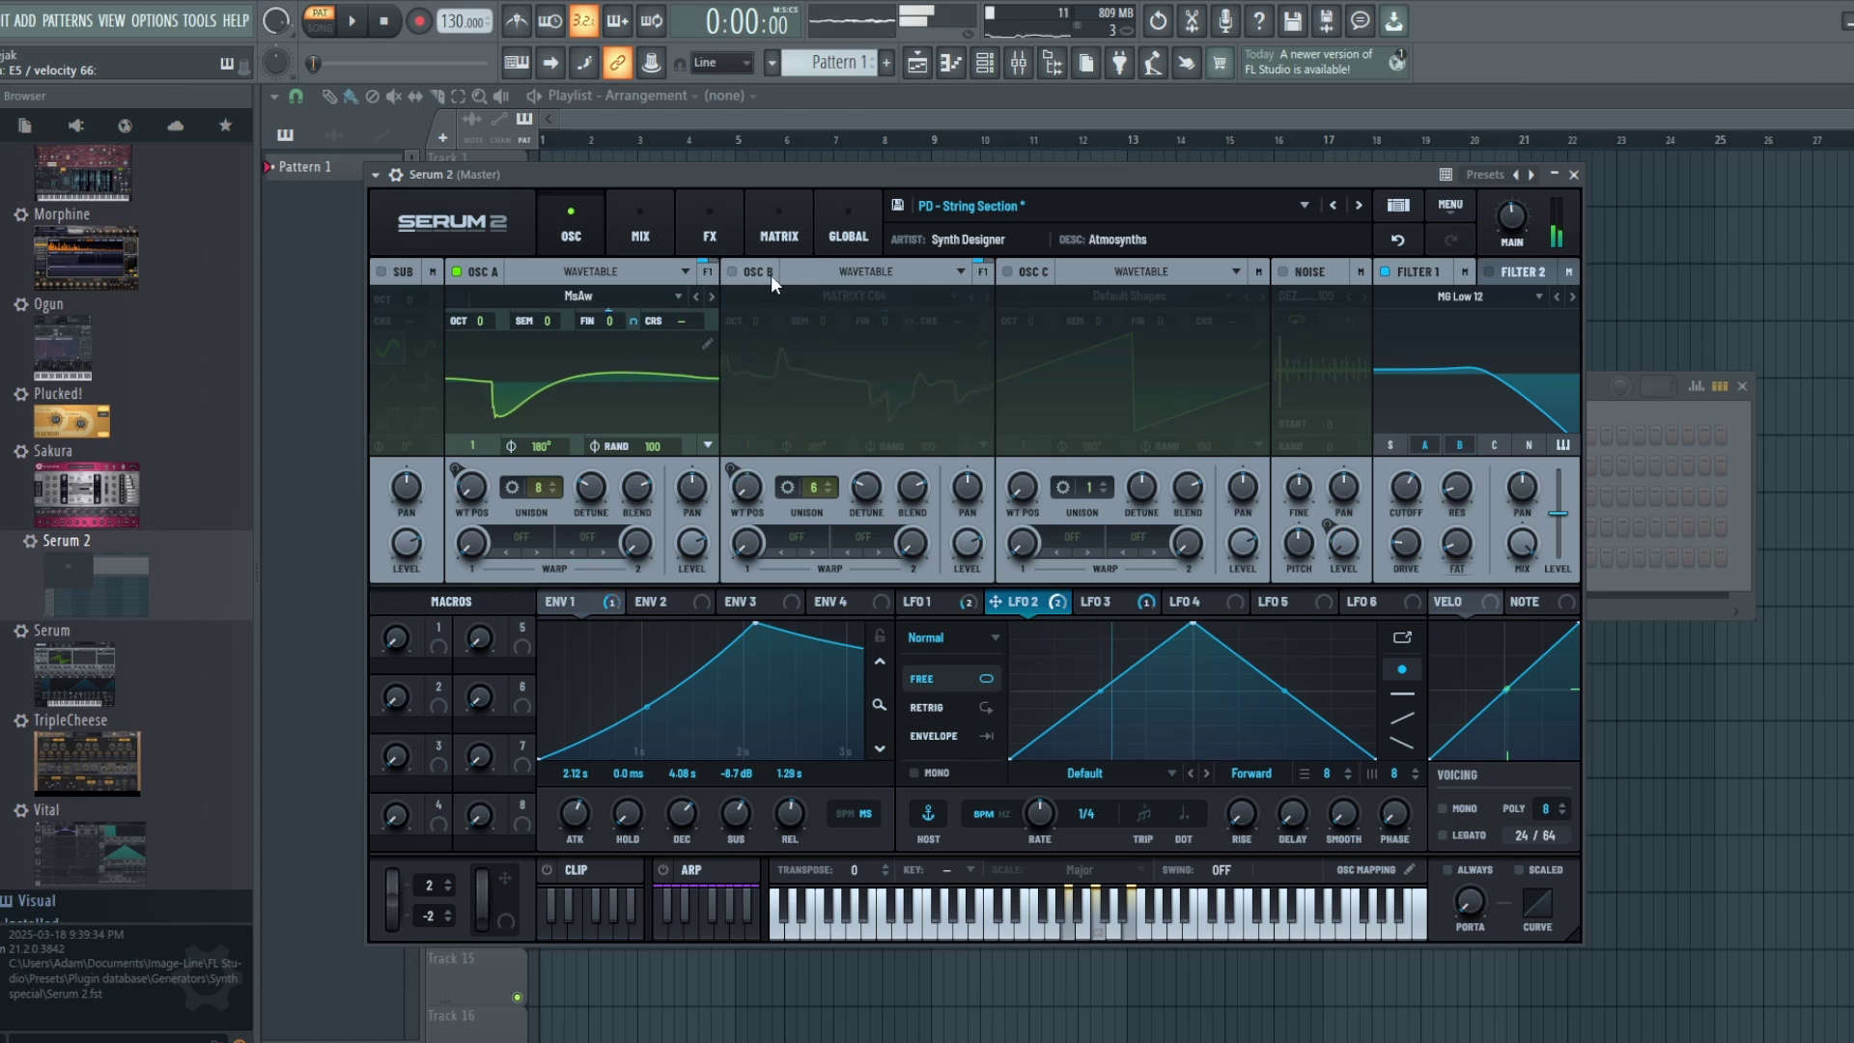
click(742, 274)
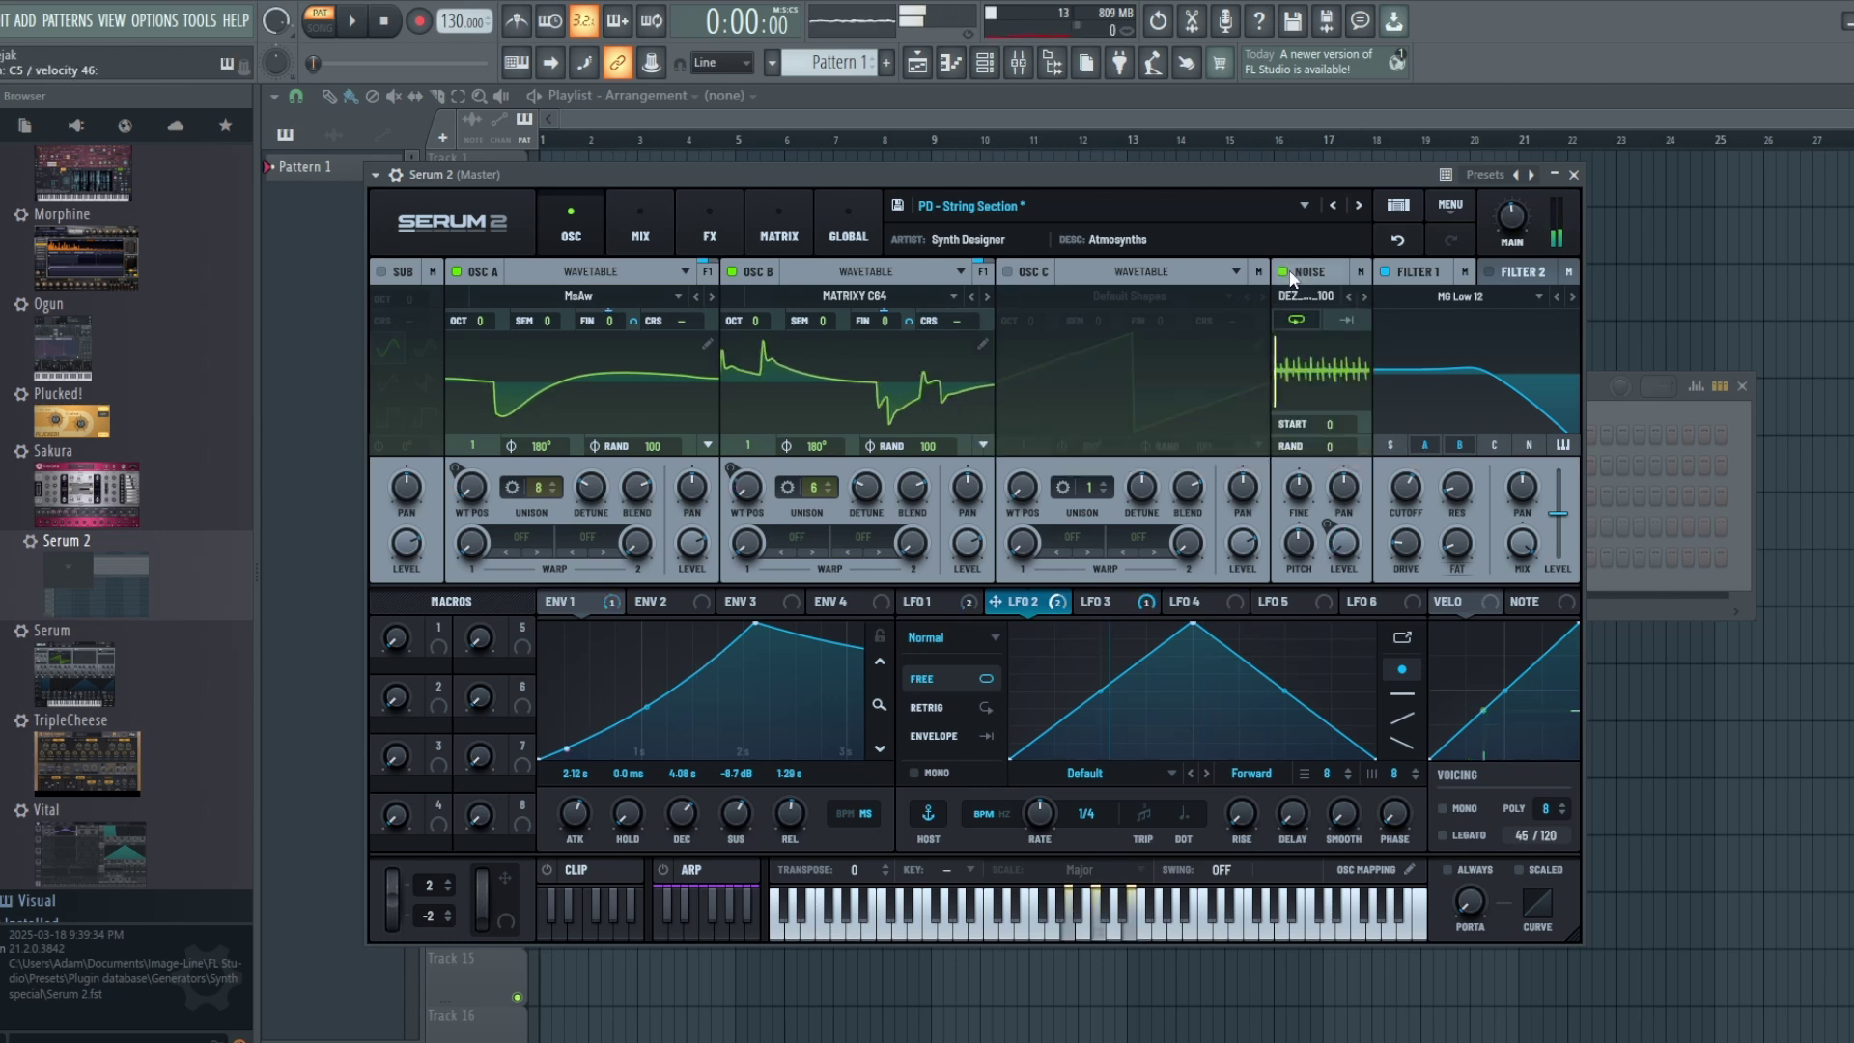
click(935, 599)
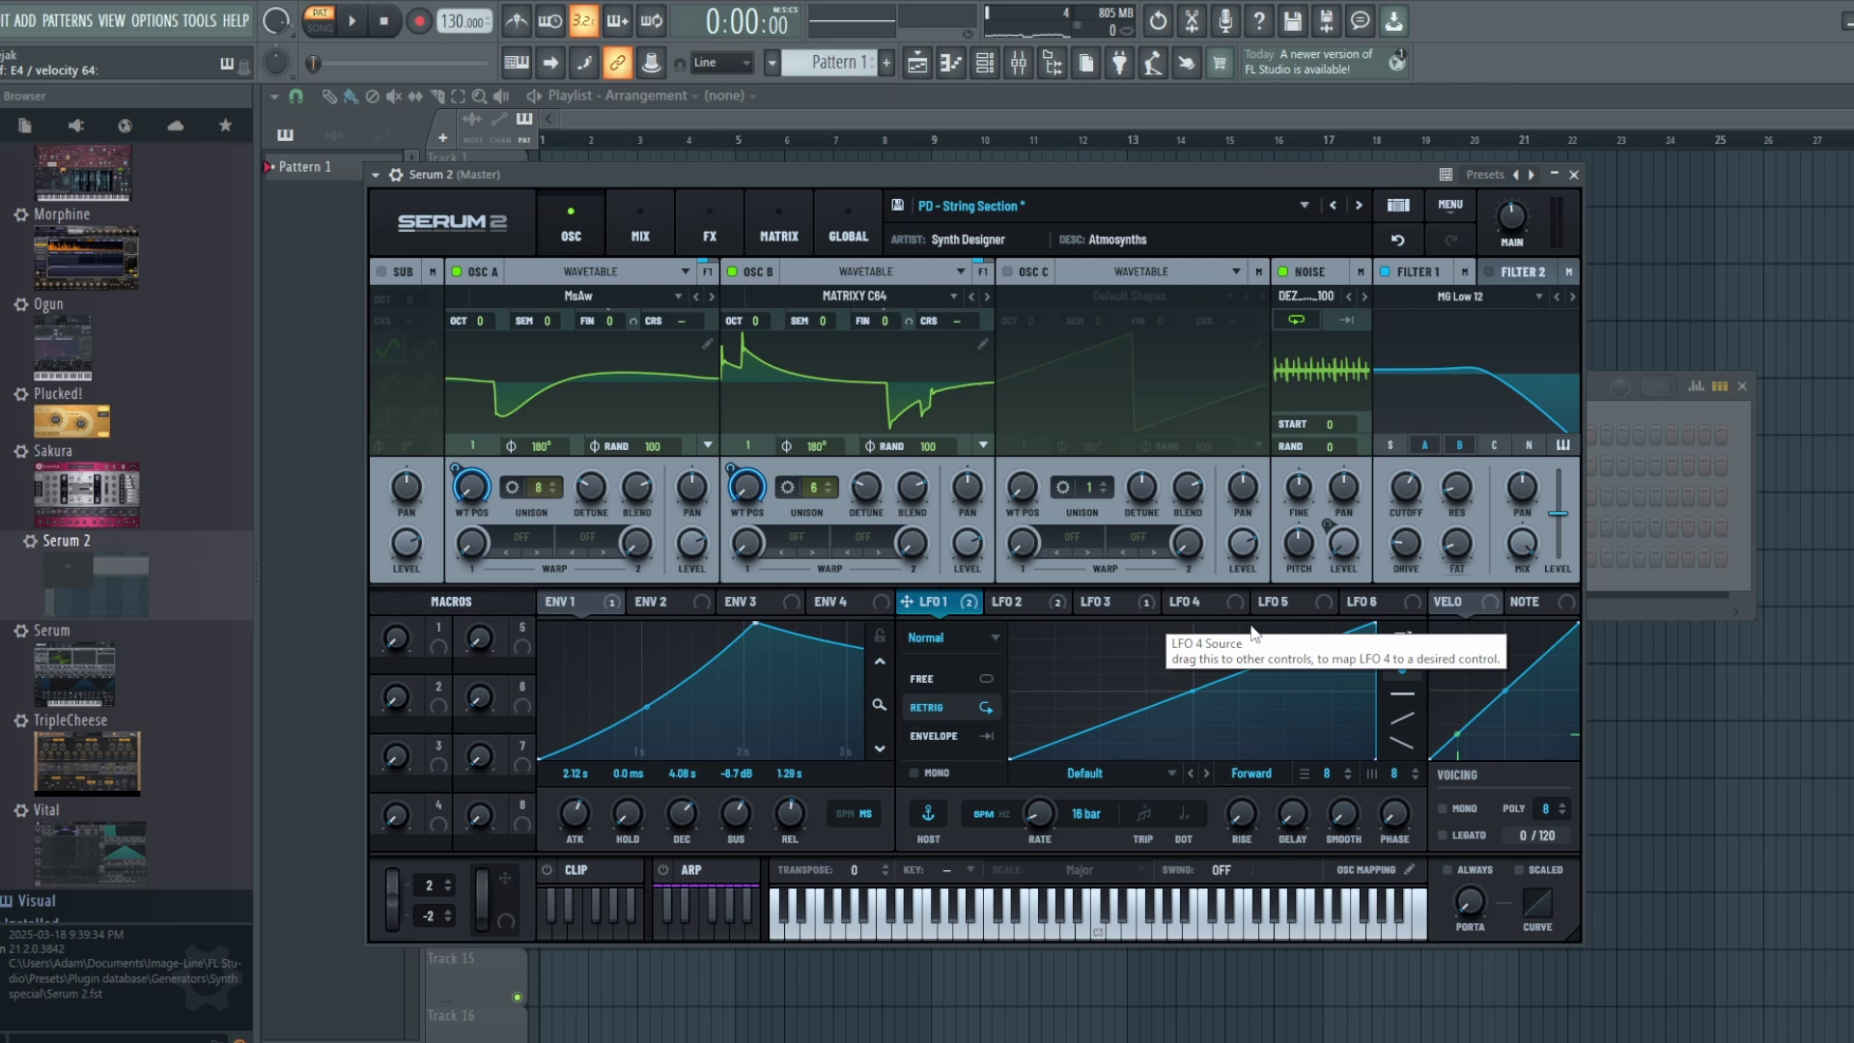
Step: Set the reverb's low cut to 24 in the String Section preset's effects rack
click(701, 222)
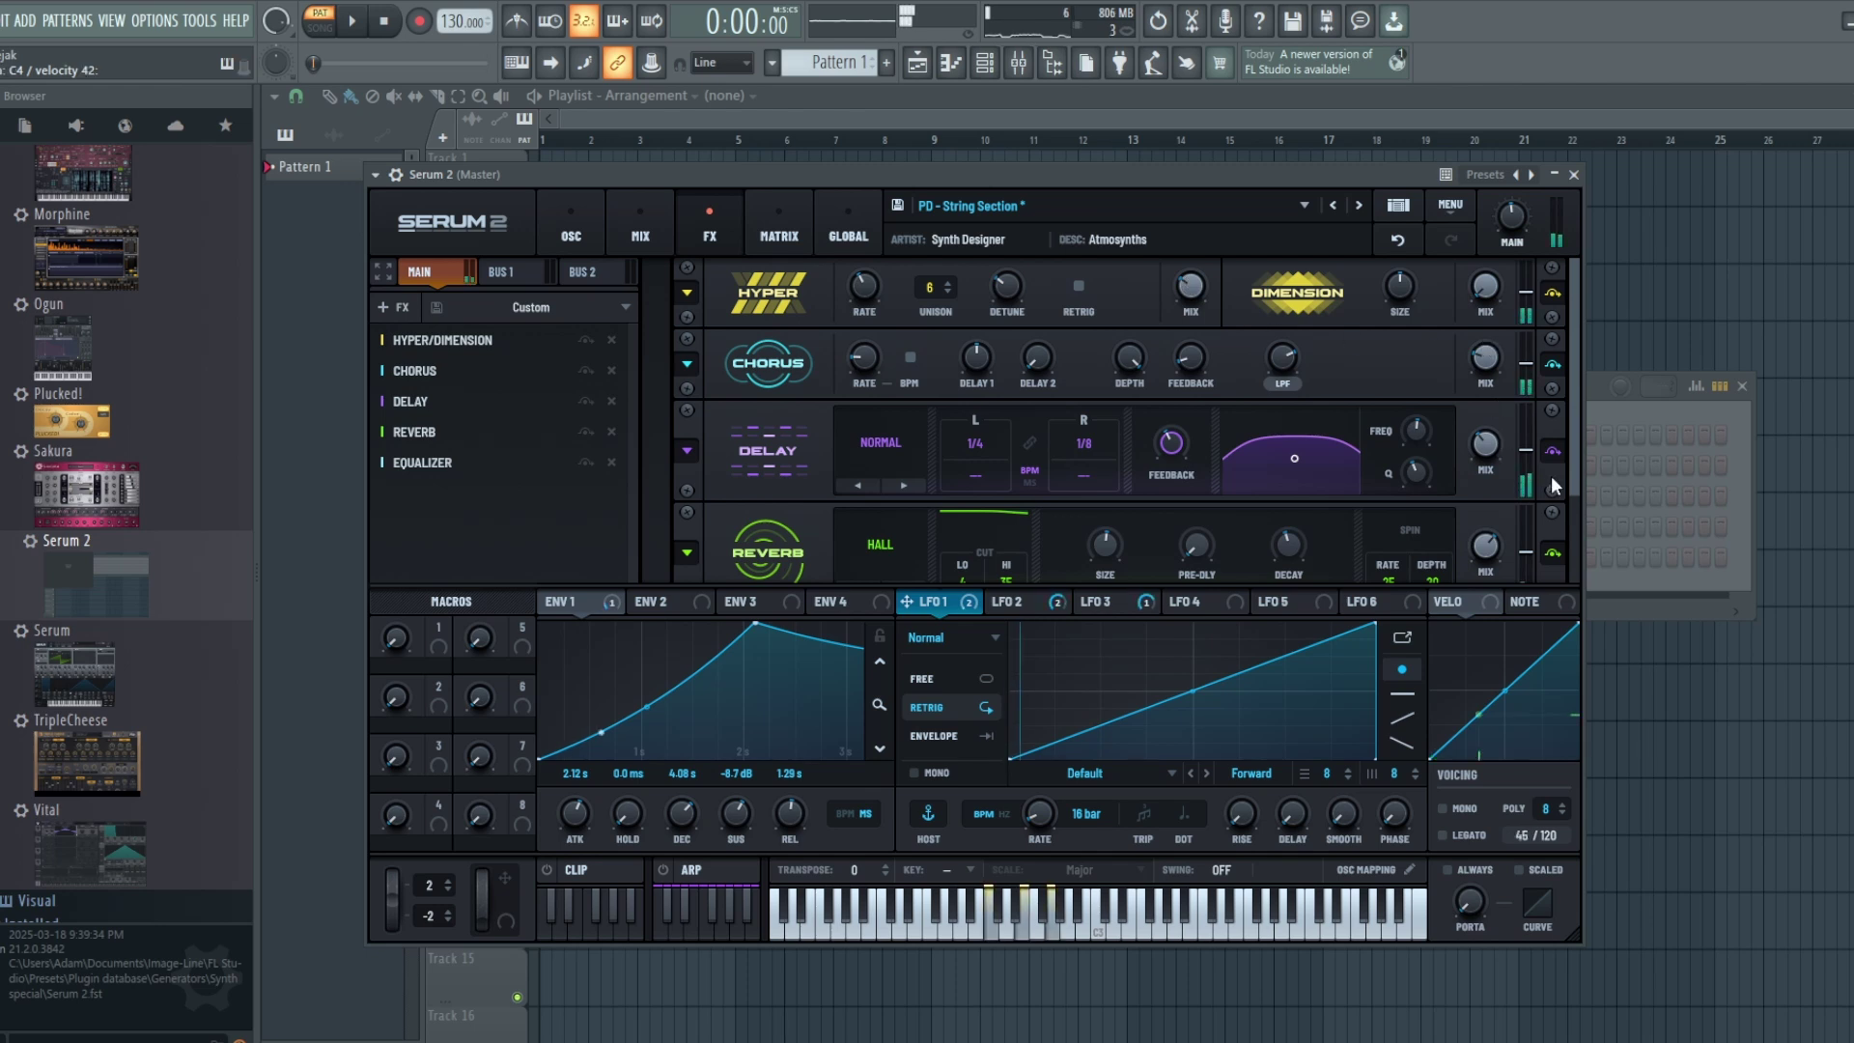
drag(1576, 446, 1576, 558)
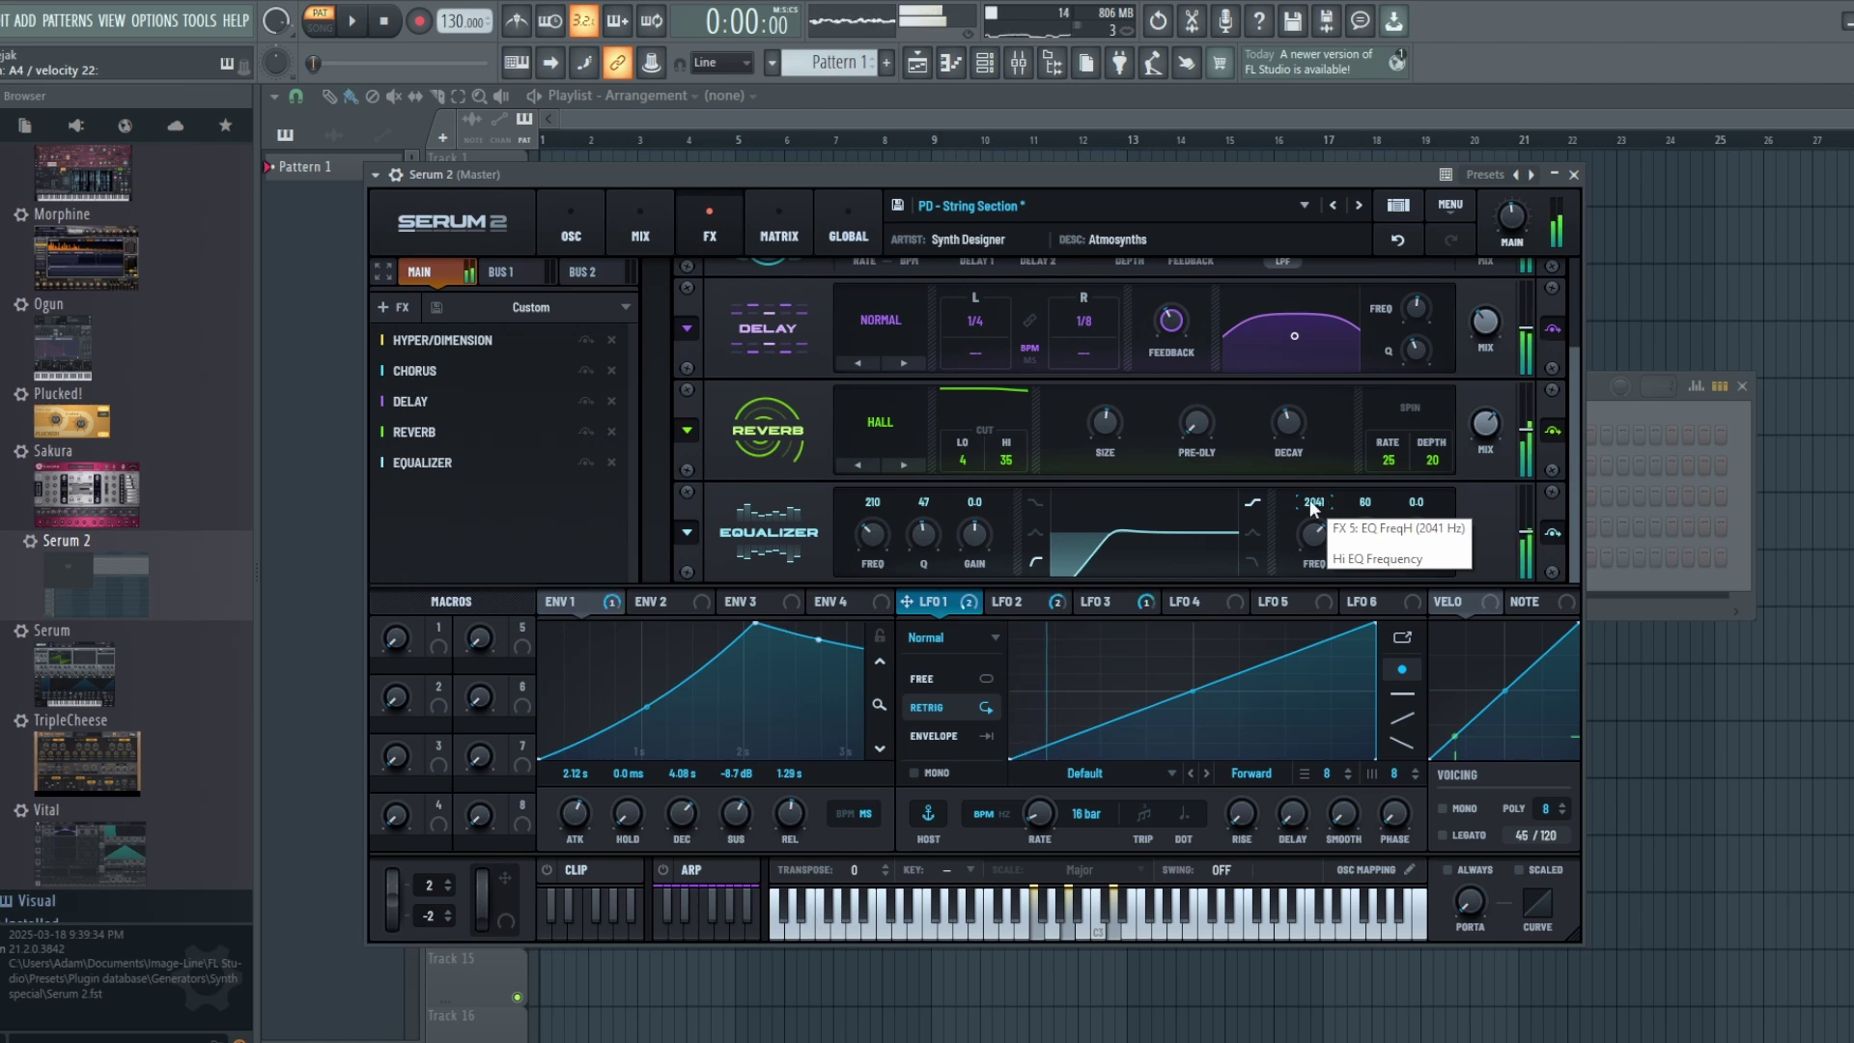
drag(972, 460, 959, 404)
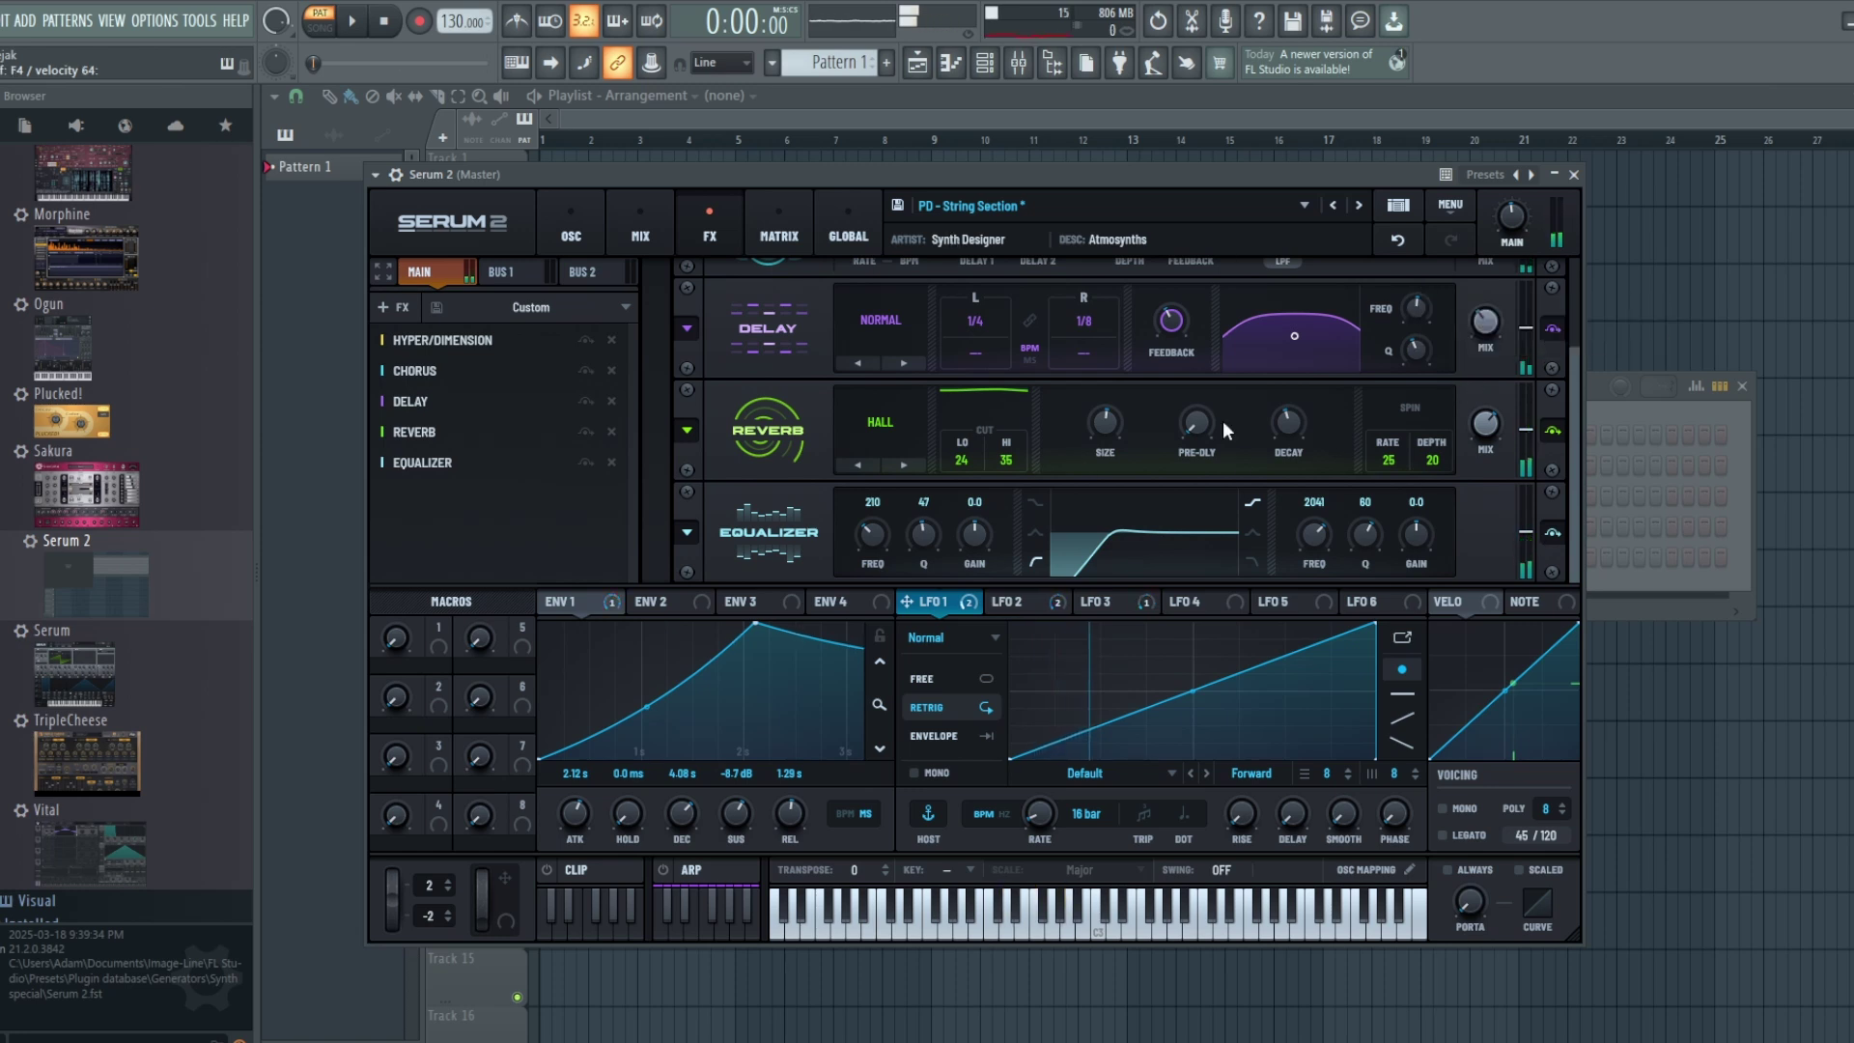
Step: Return to the oscillator view and compare the Organy Strings preset without and with the sub oscillator
click(576, 203)
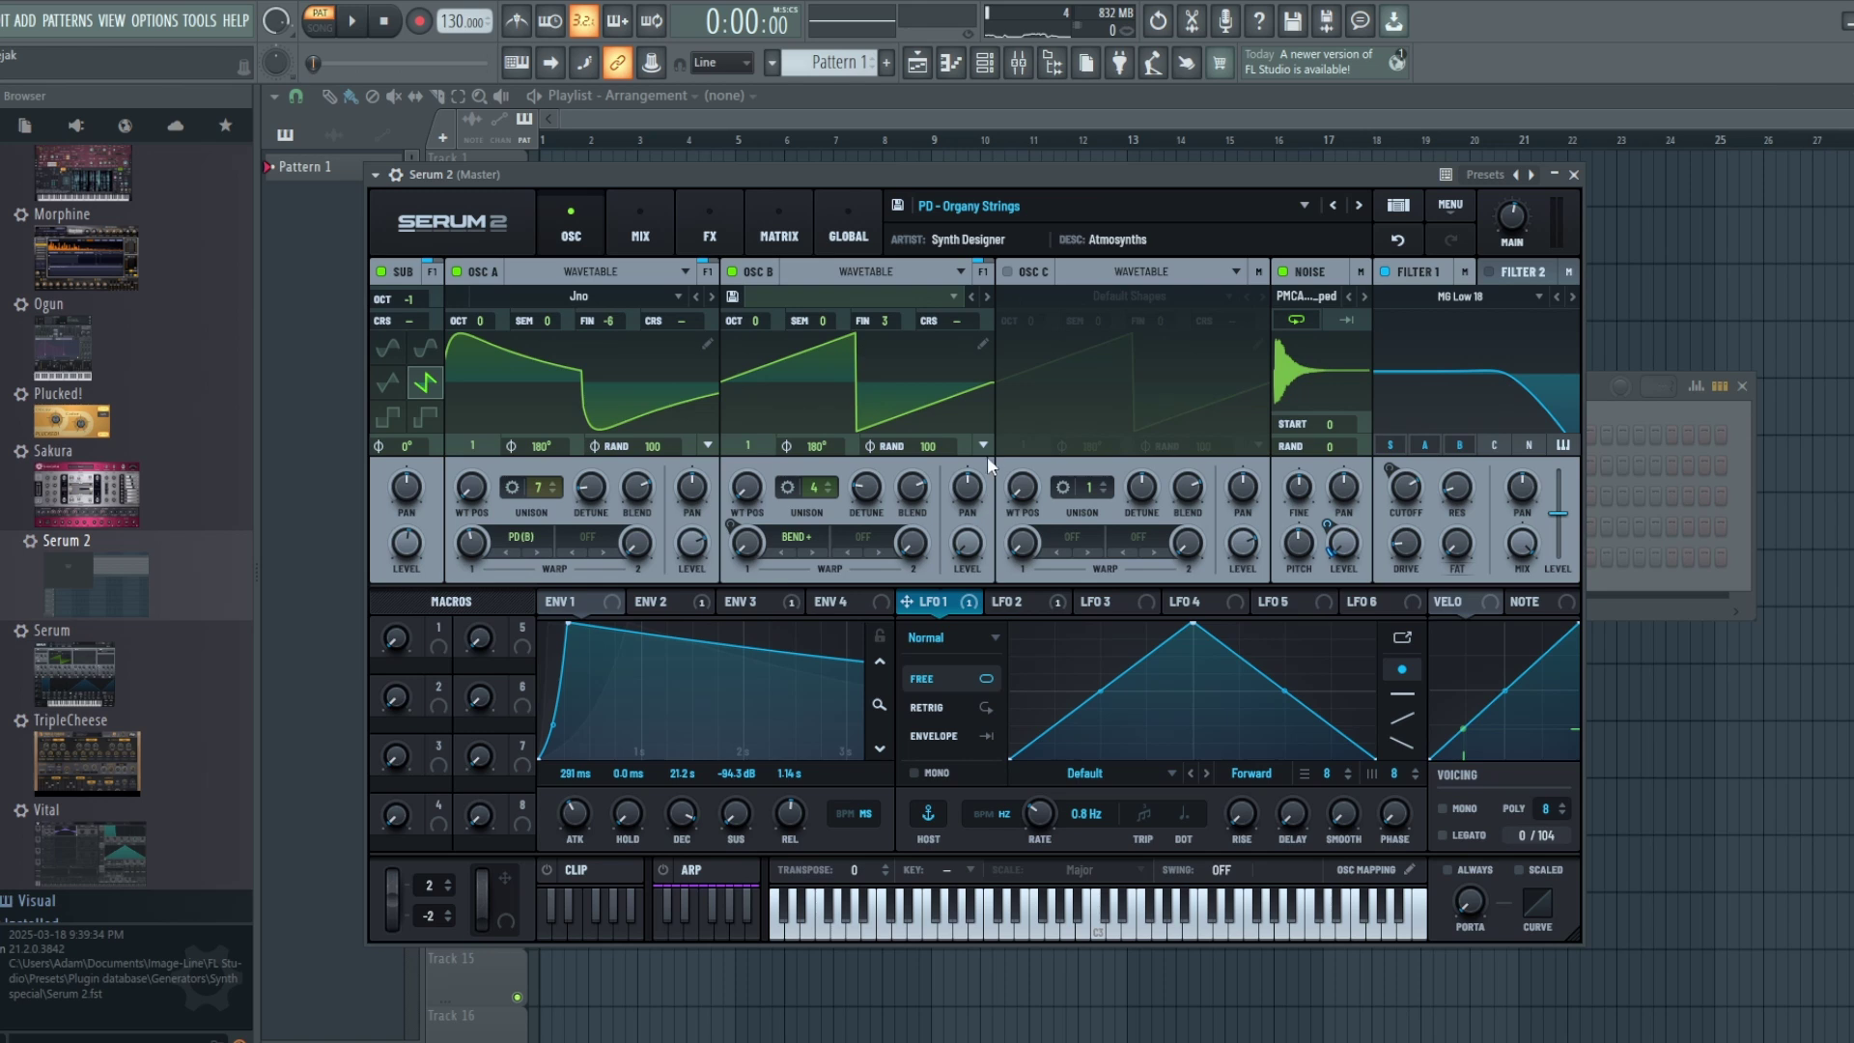
click(385, 270)
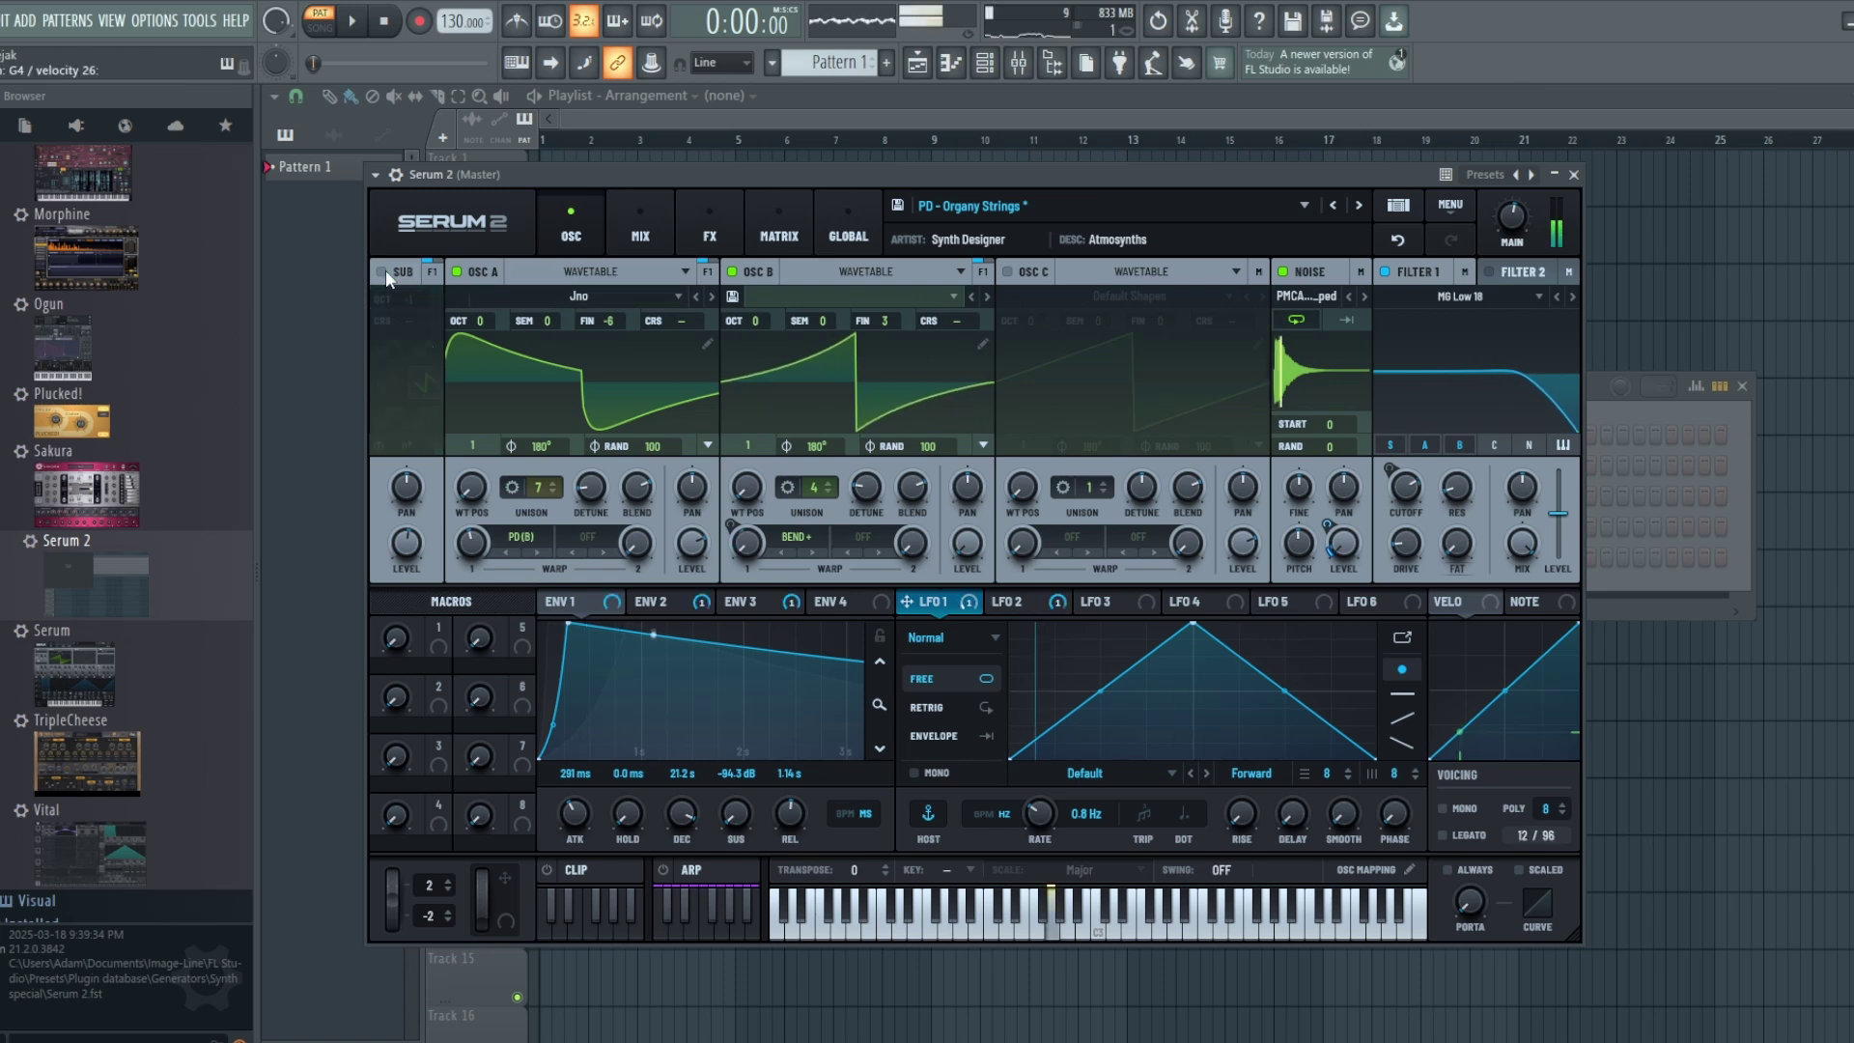
click(386, 272)
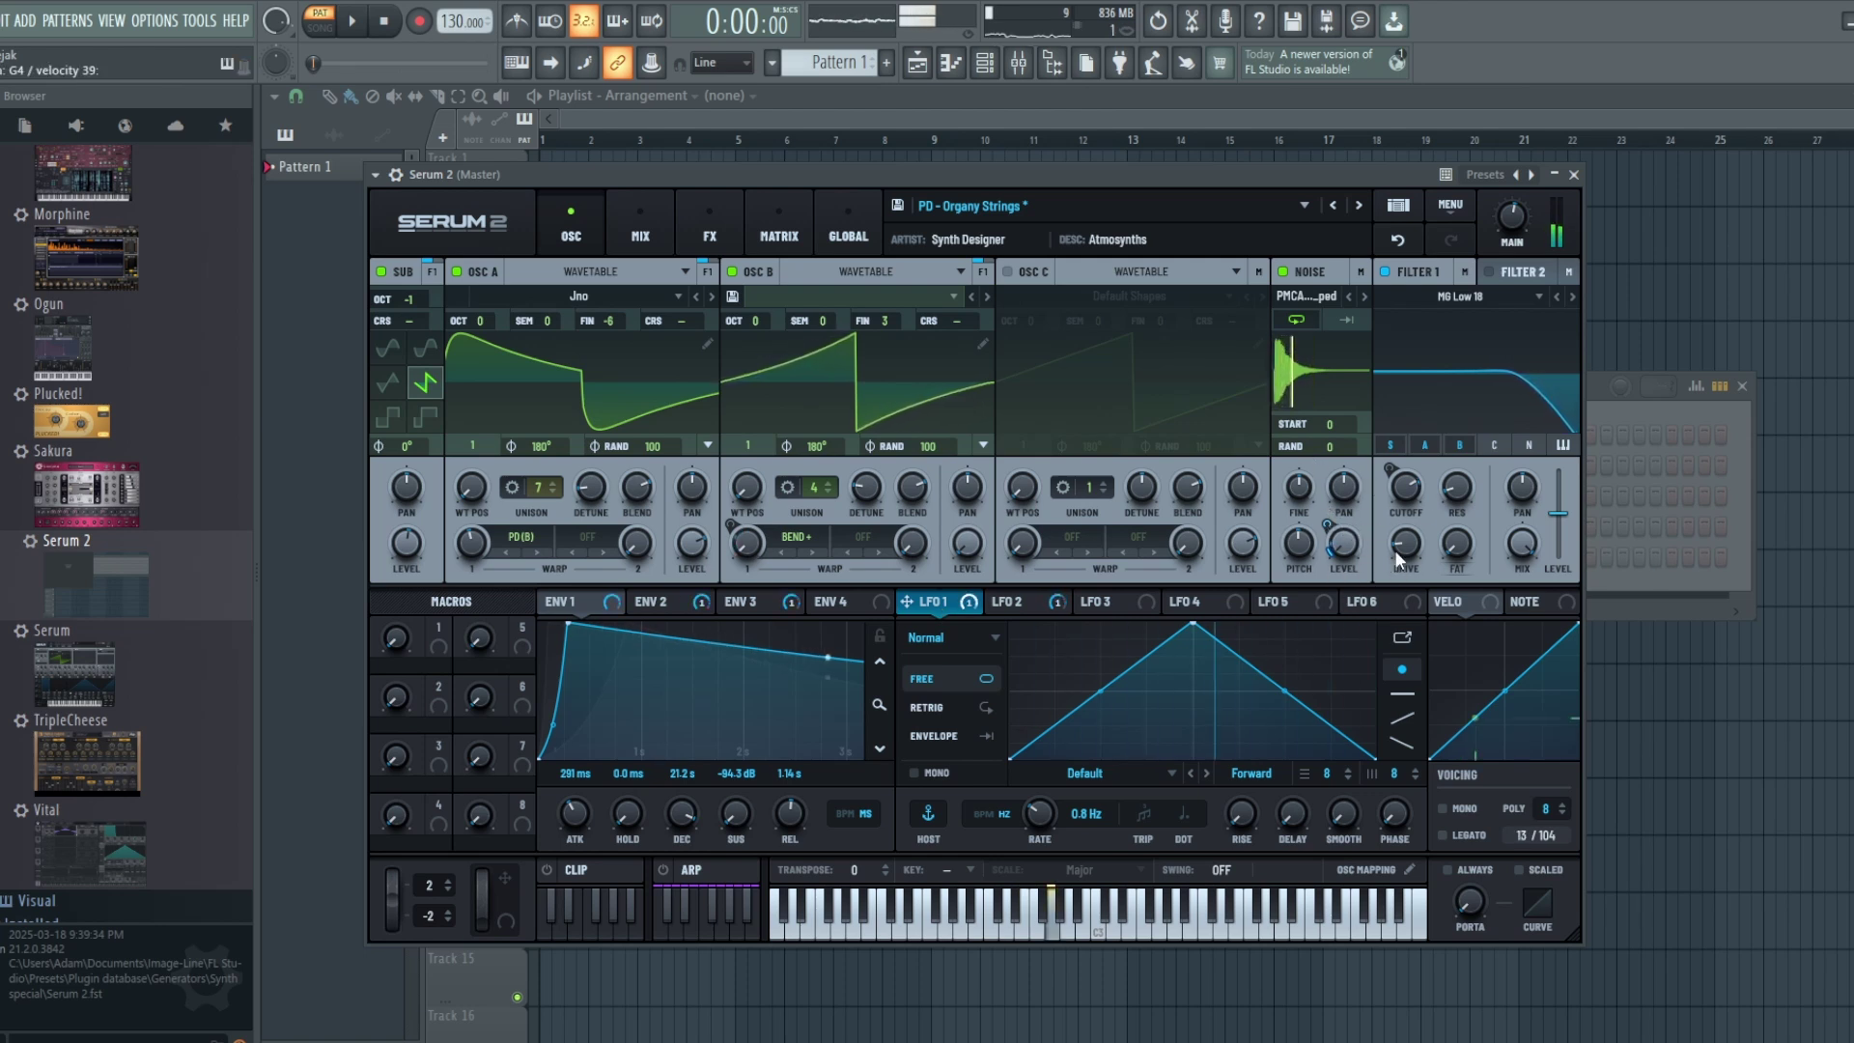
Step: Examine LFO 2 and envelopes 1, 2 and 3 in the Organy Strings preset
click(1028, 600)
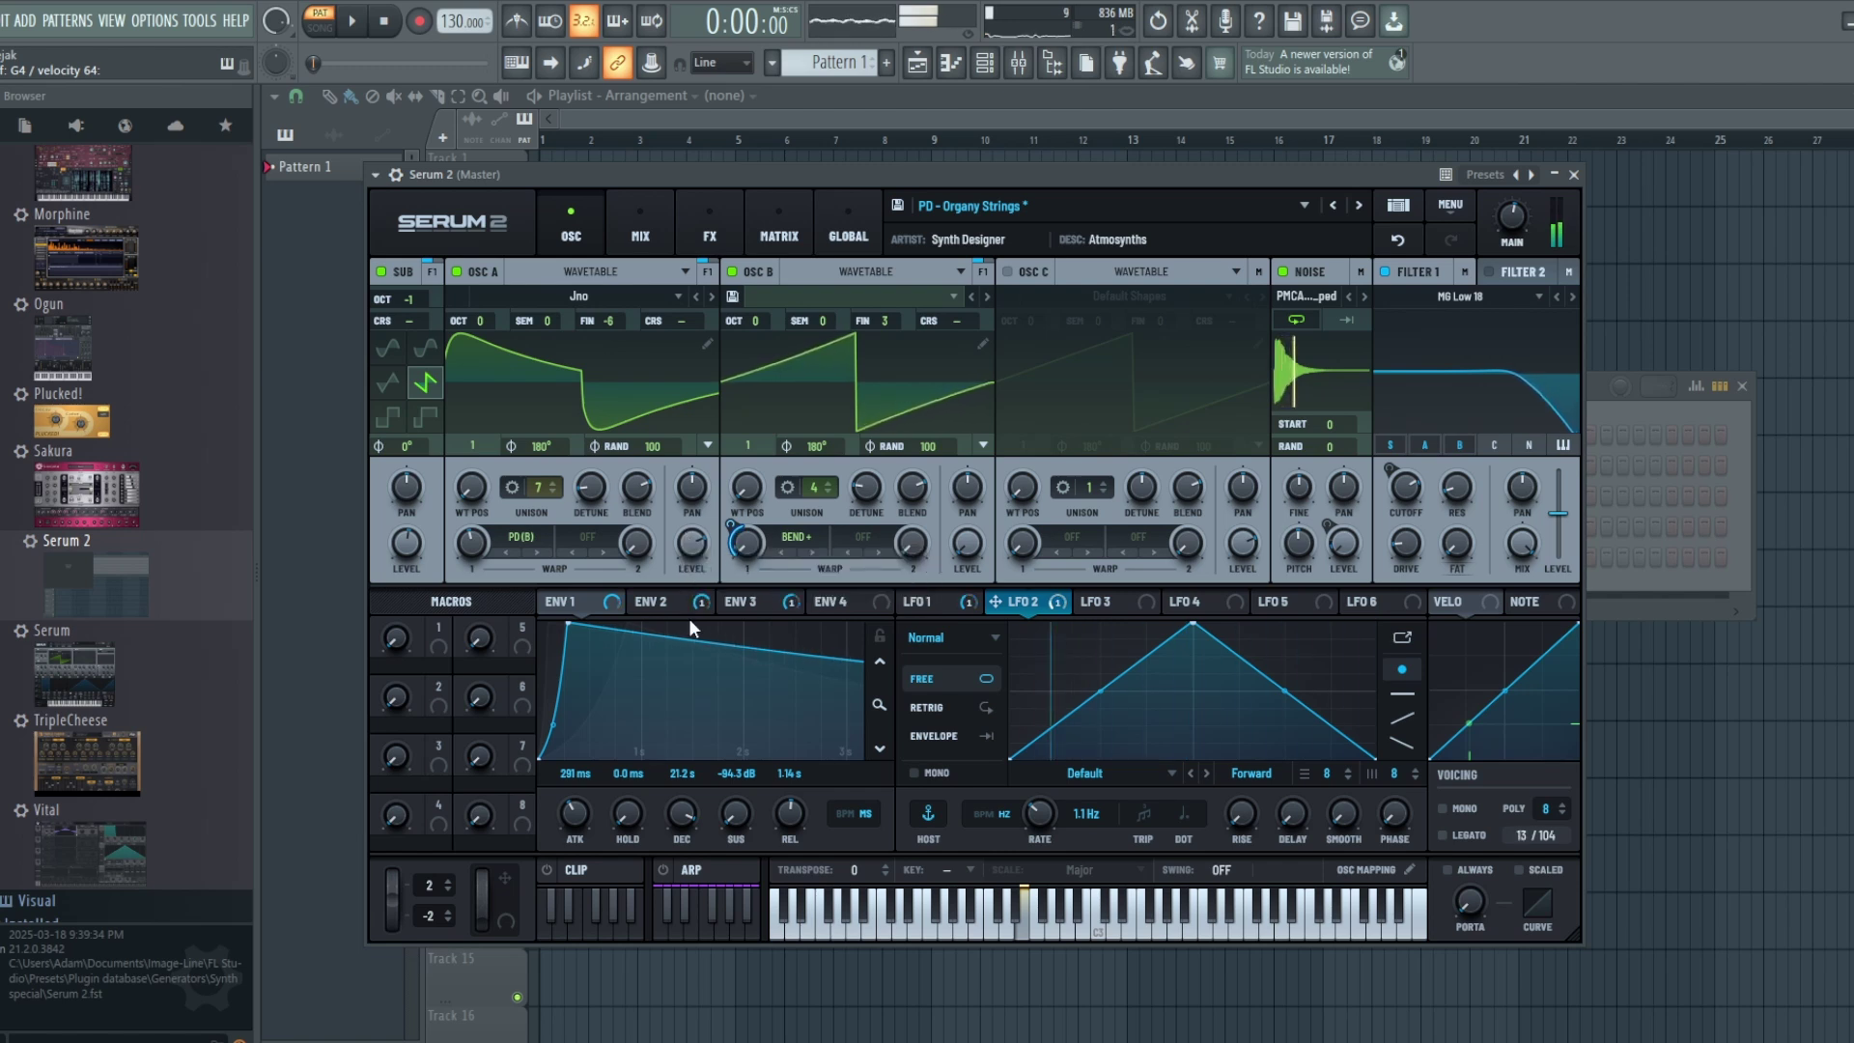
click(577, 602)
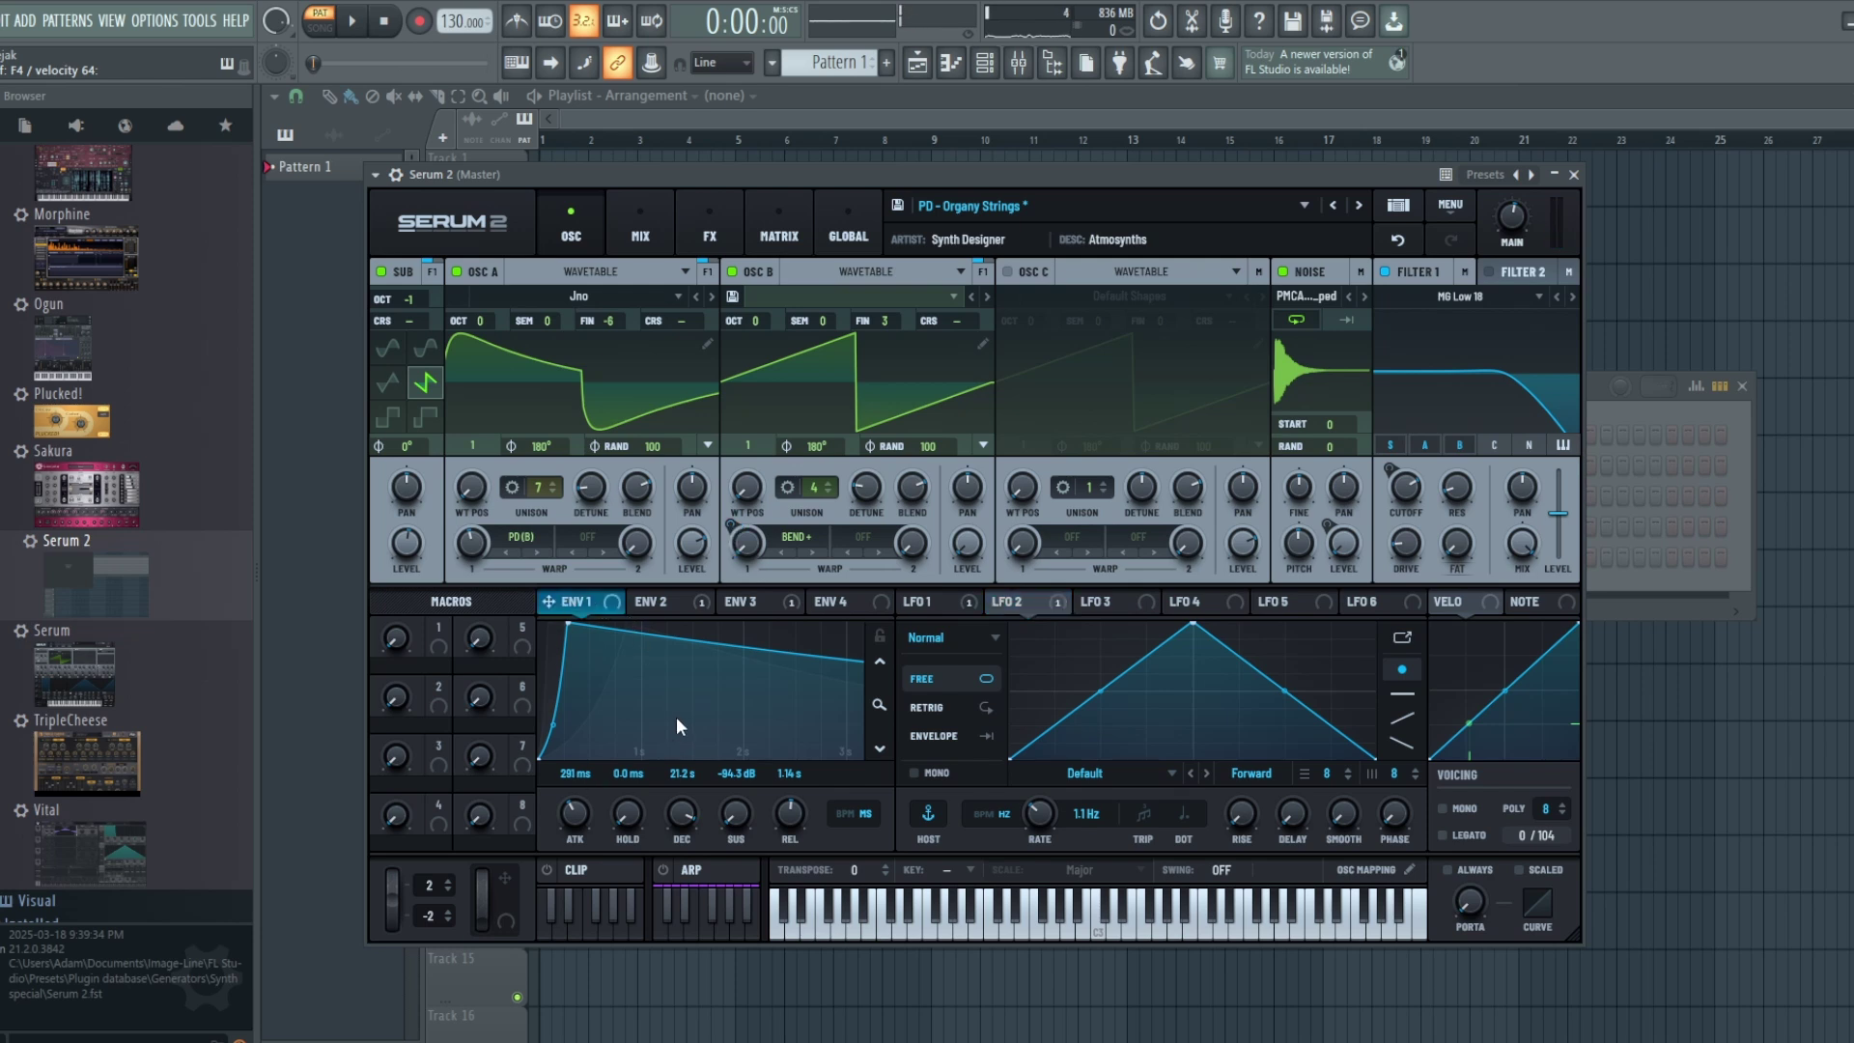
click(666, 600)
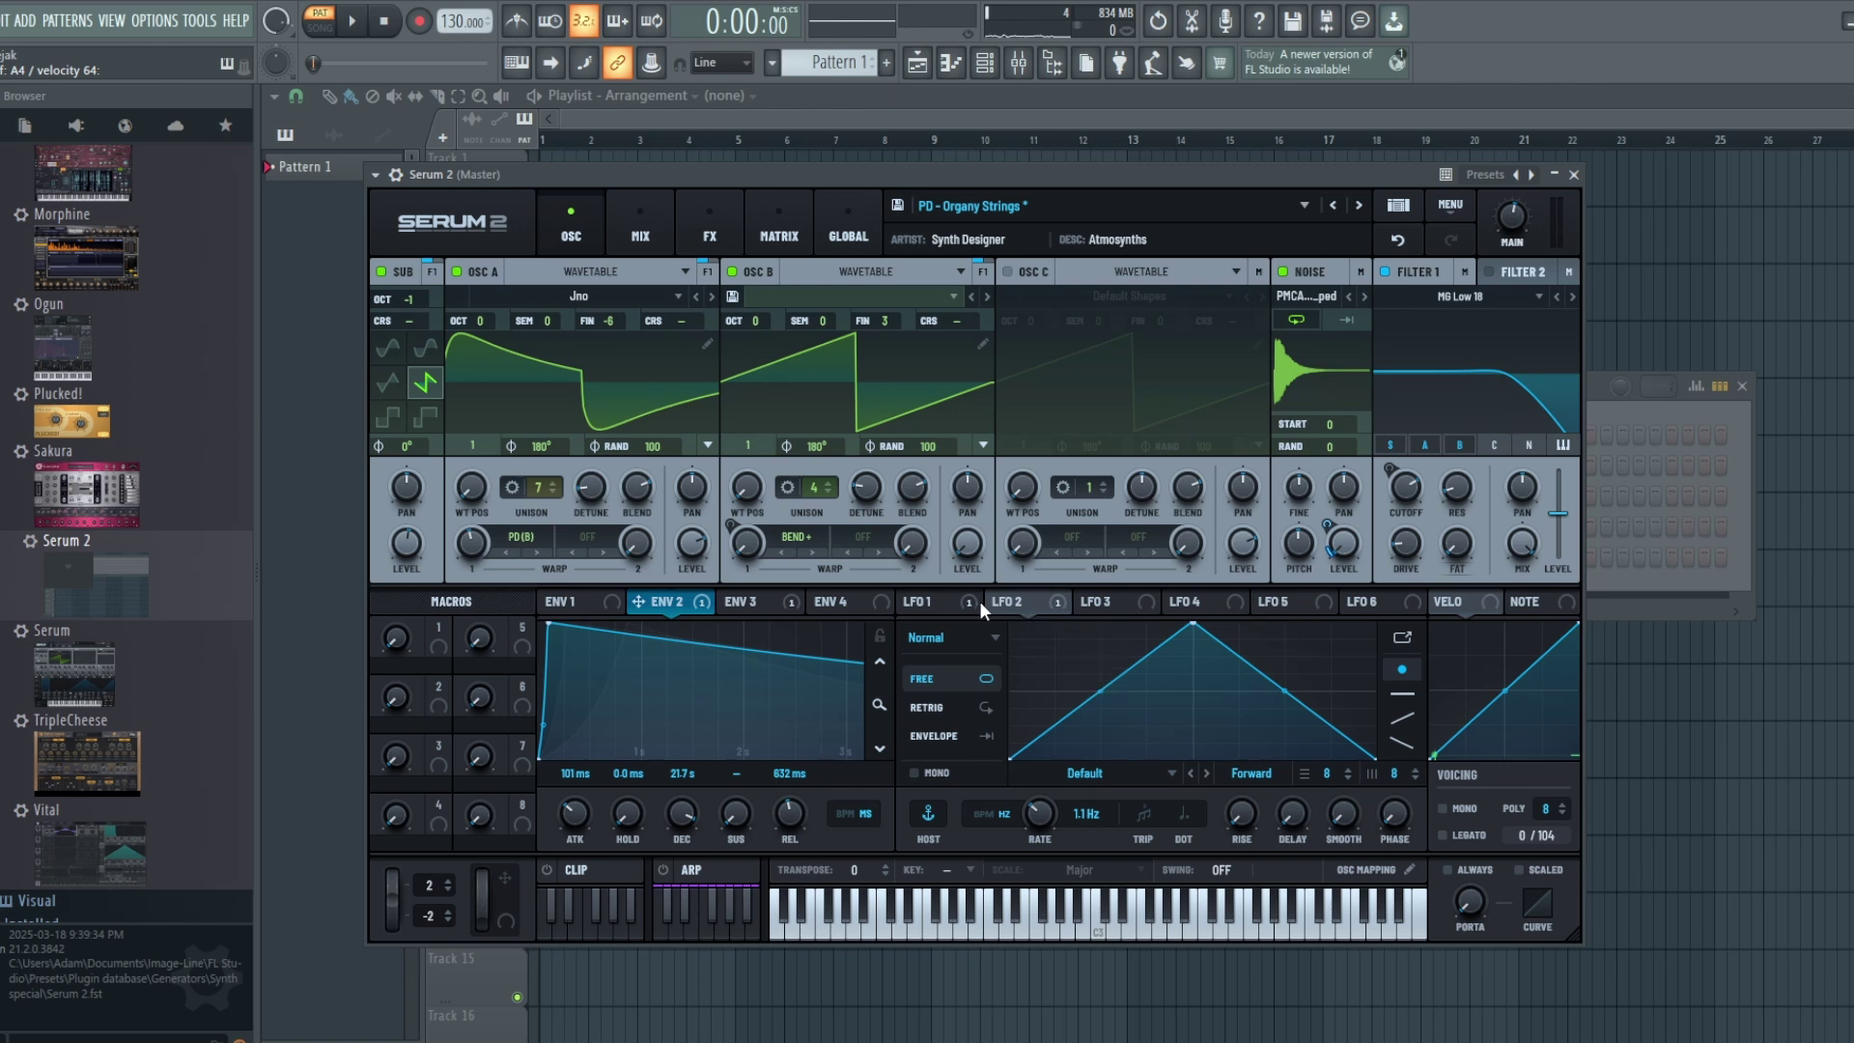
click(756, 603)
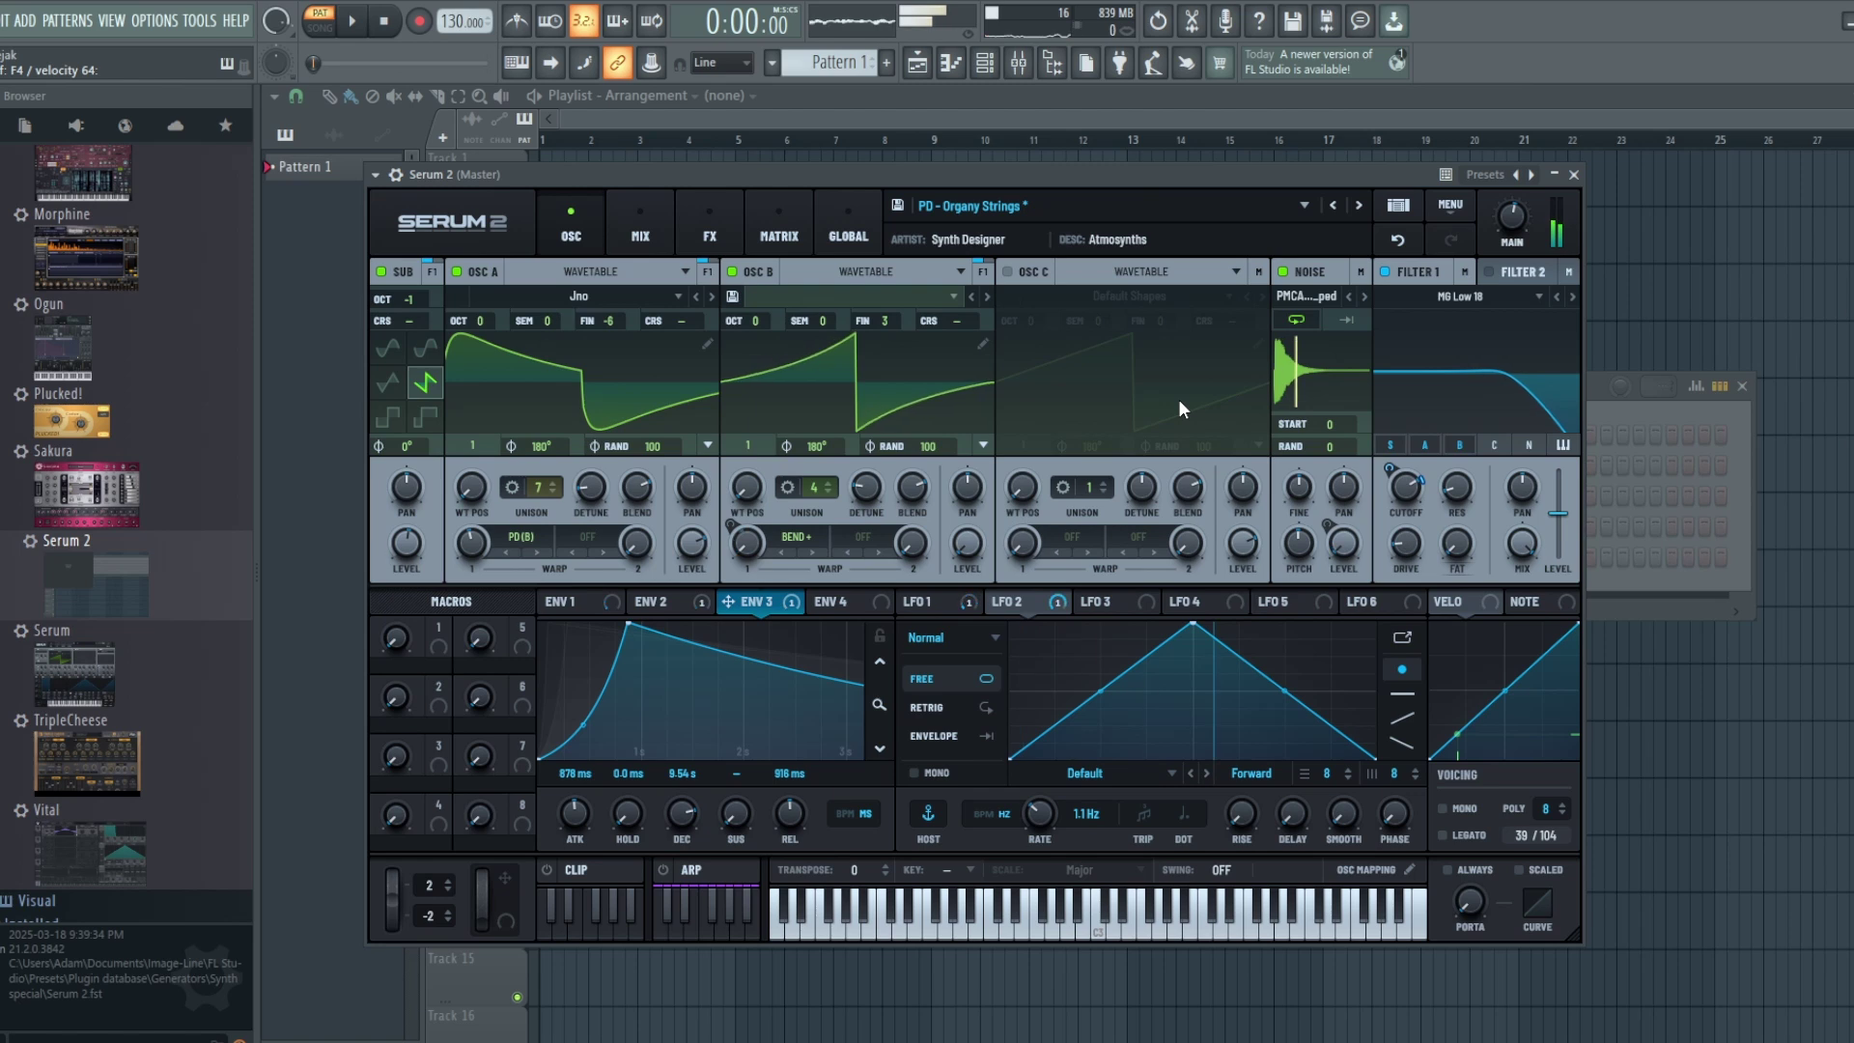
Step: Compare the Organy Strings effects chain without and with the chorus, and examine the reverb and equalizer settings
click(701, 224)
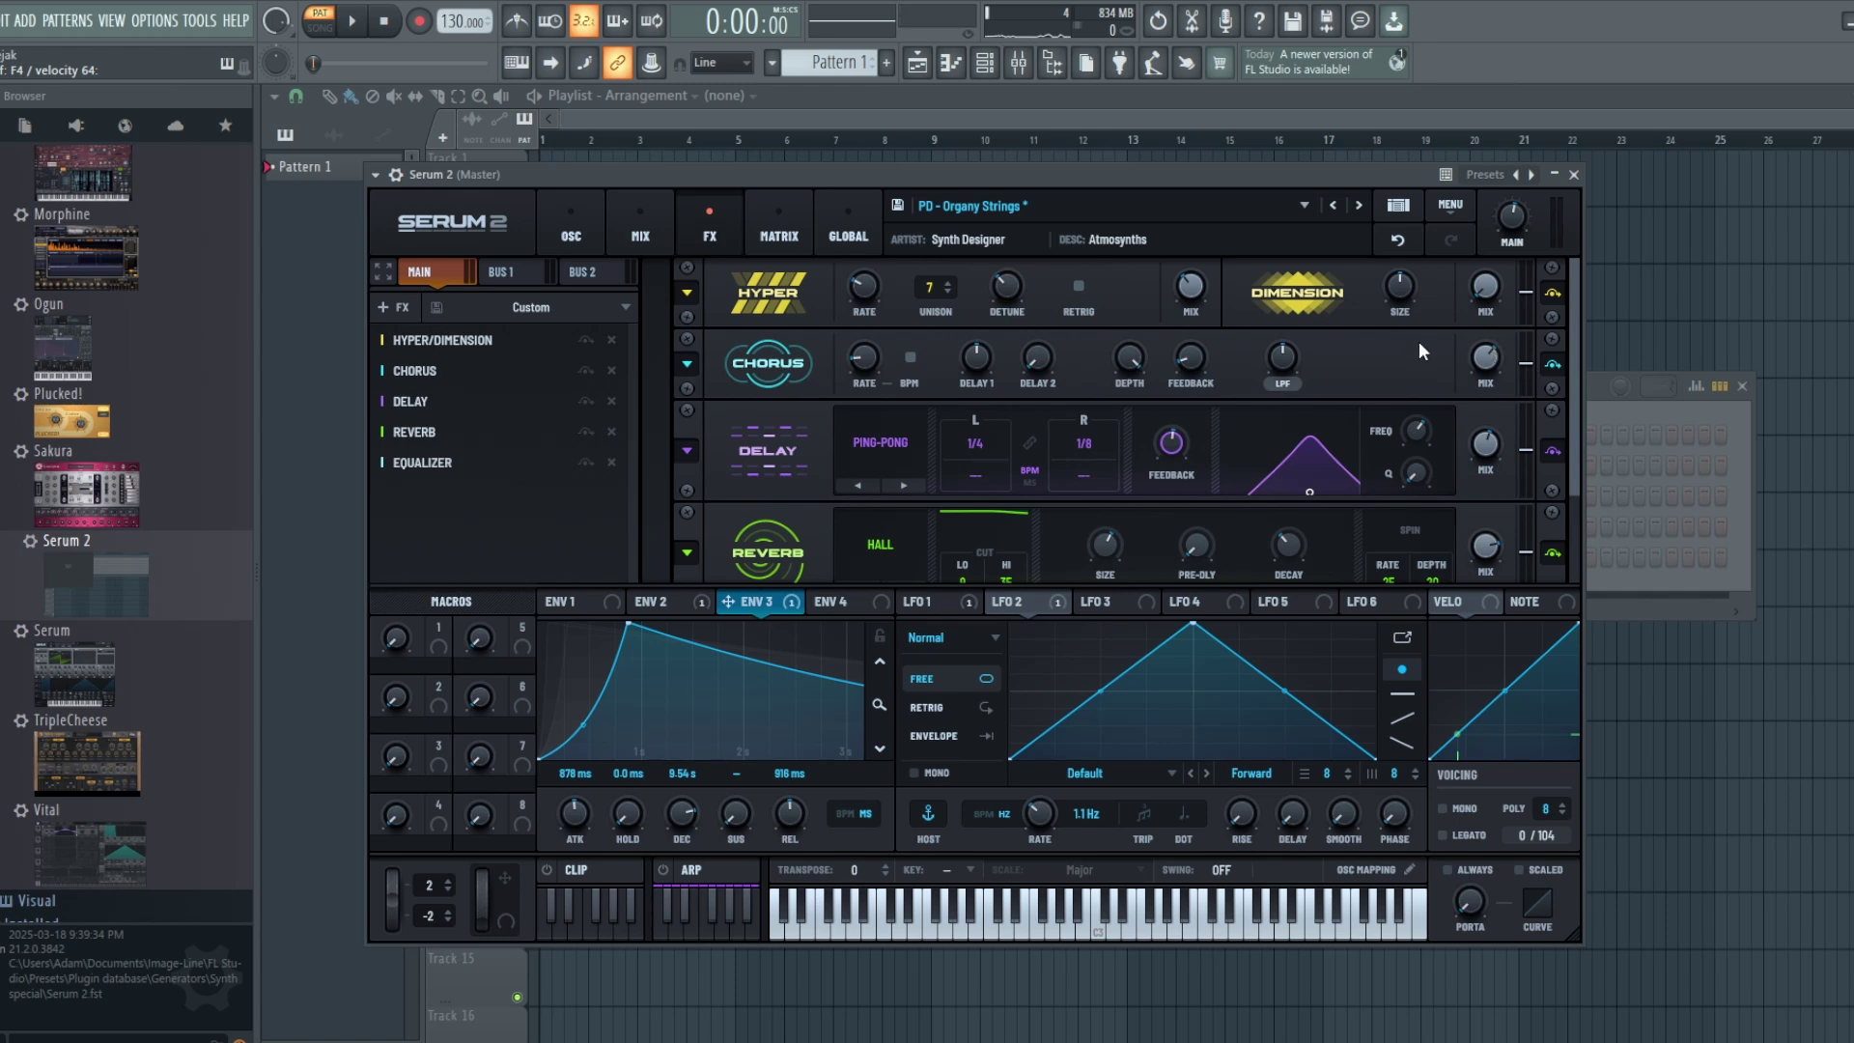
click(1556, 363)
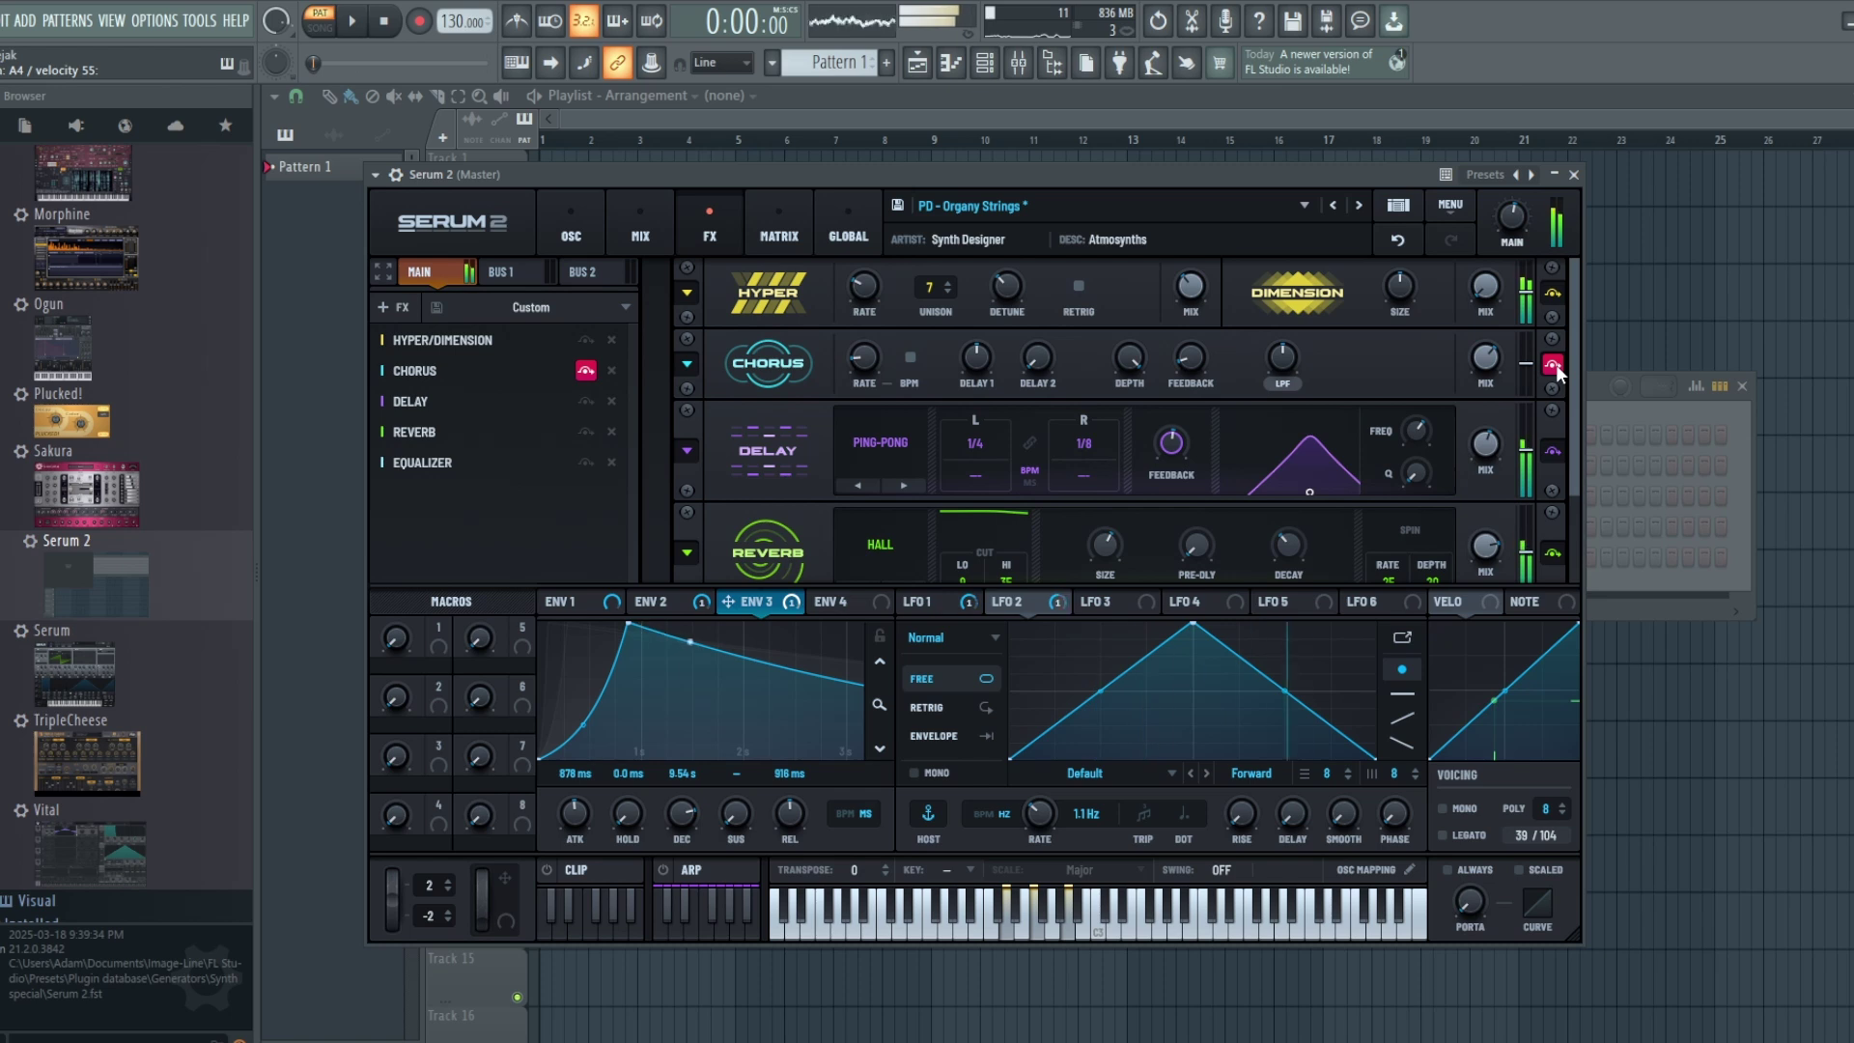
click(1554, 363)
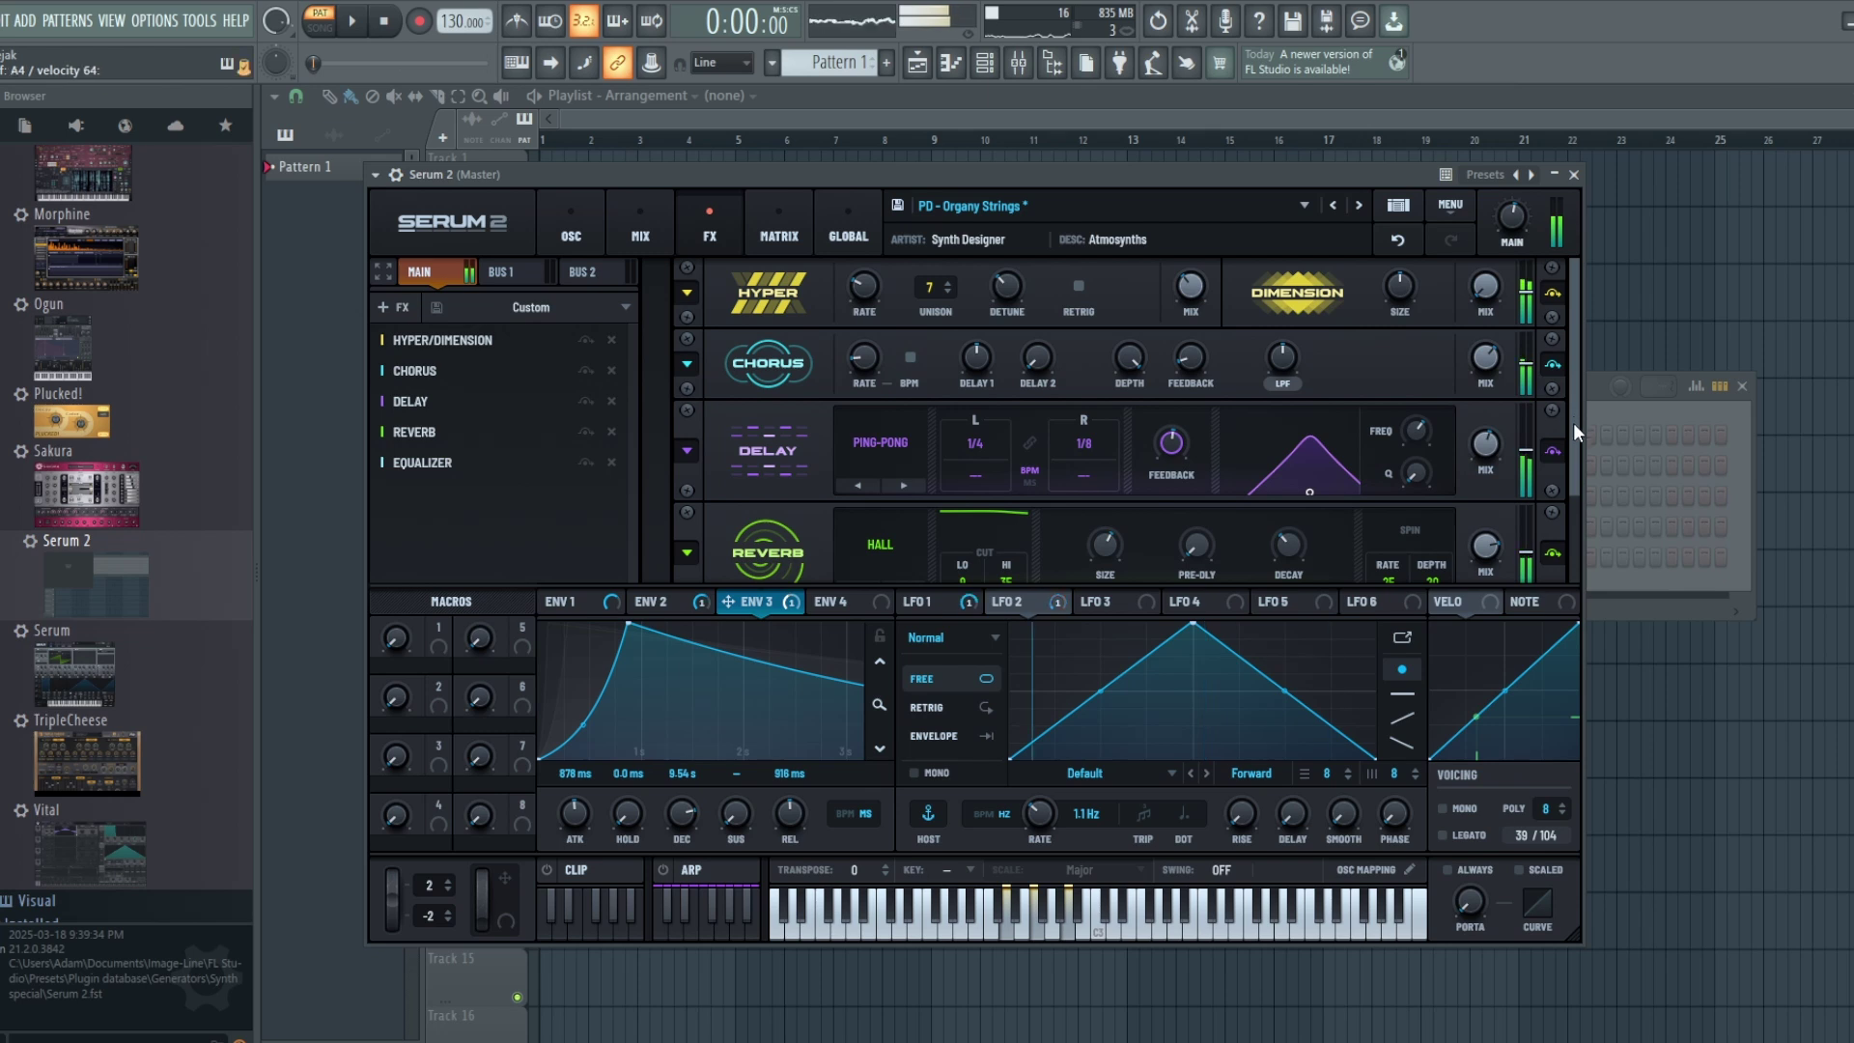
drag(1573, 421, 1573, 506)
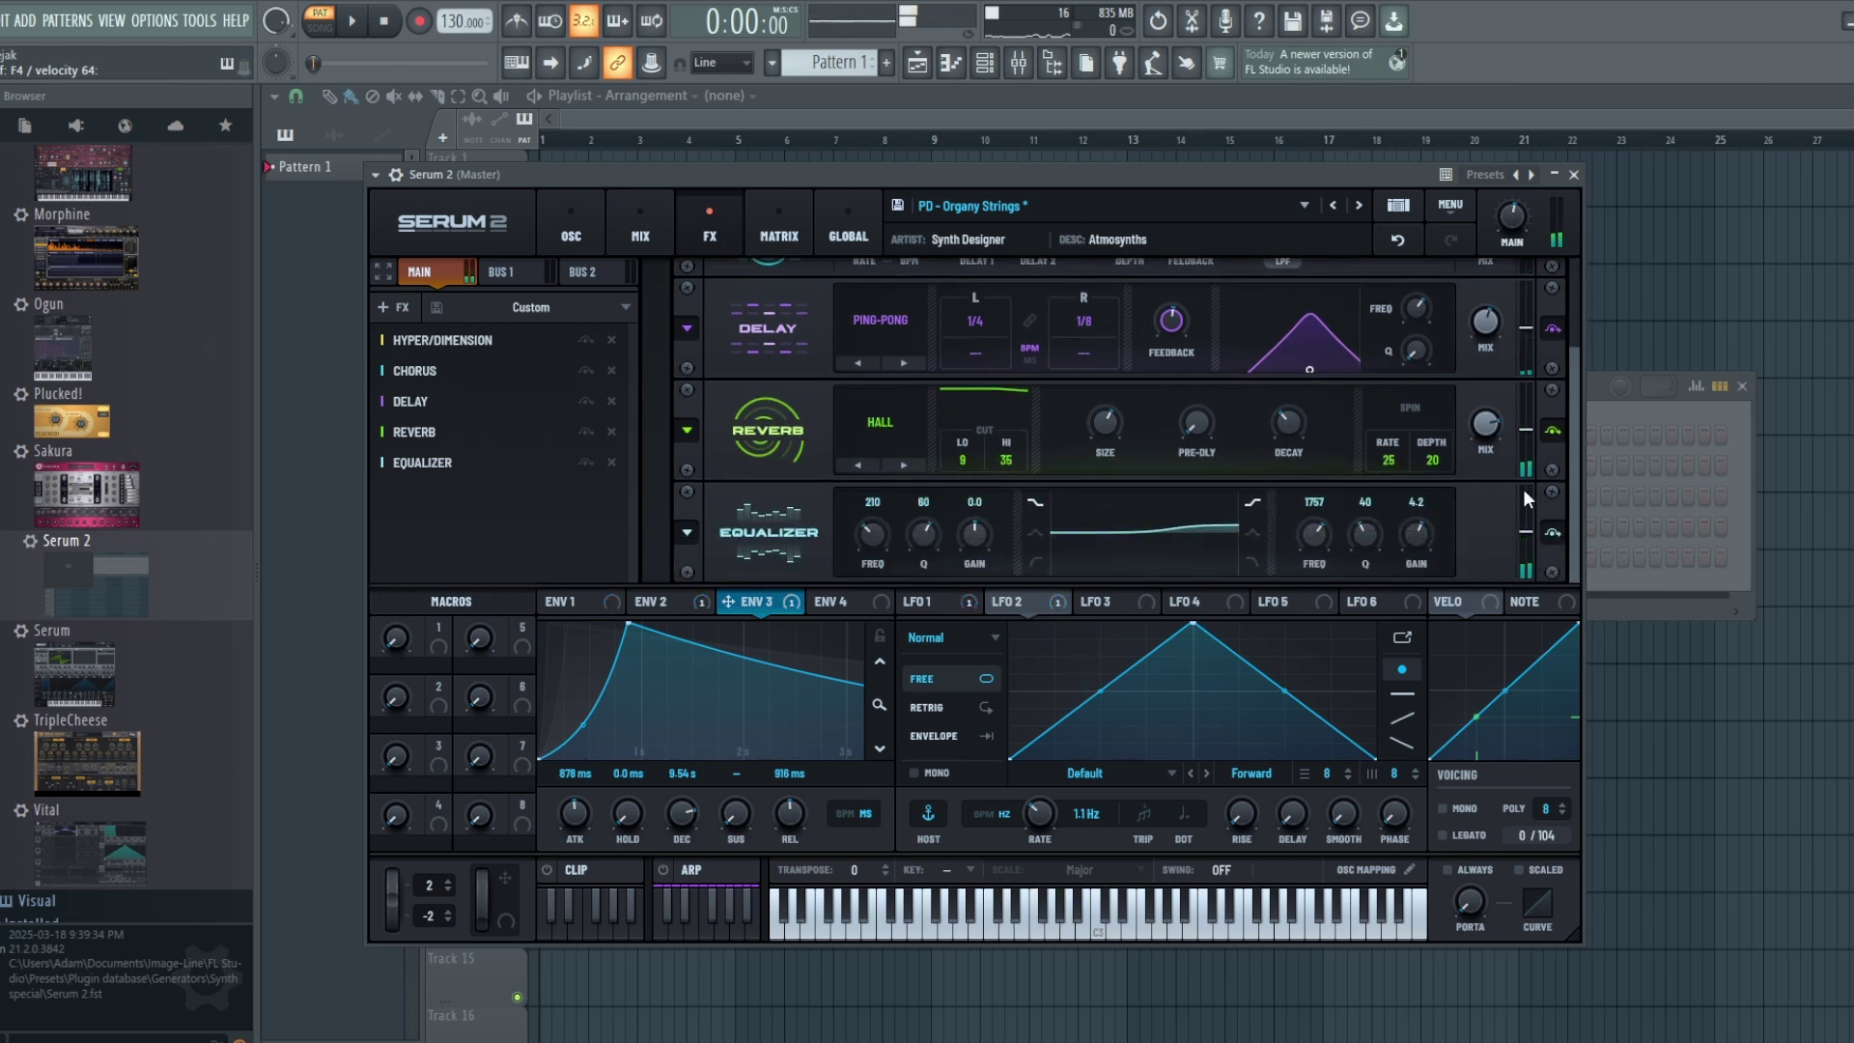